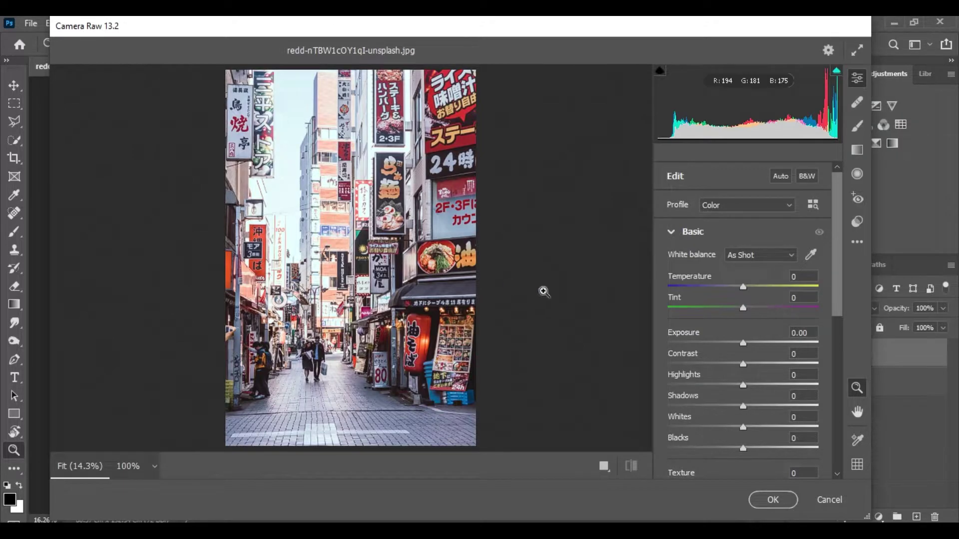
# Set Temperature to -10, Tint +23, Exposure -0.10, Contrast -38, Highlights -63, Shadows +87, Whites +27 and Blacks -65
pyautogui.moveTo(743, 288); pyautogui.dragTo(760, 313)
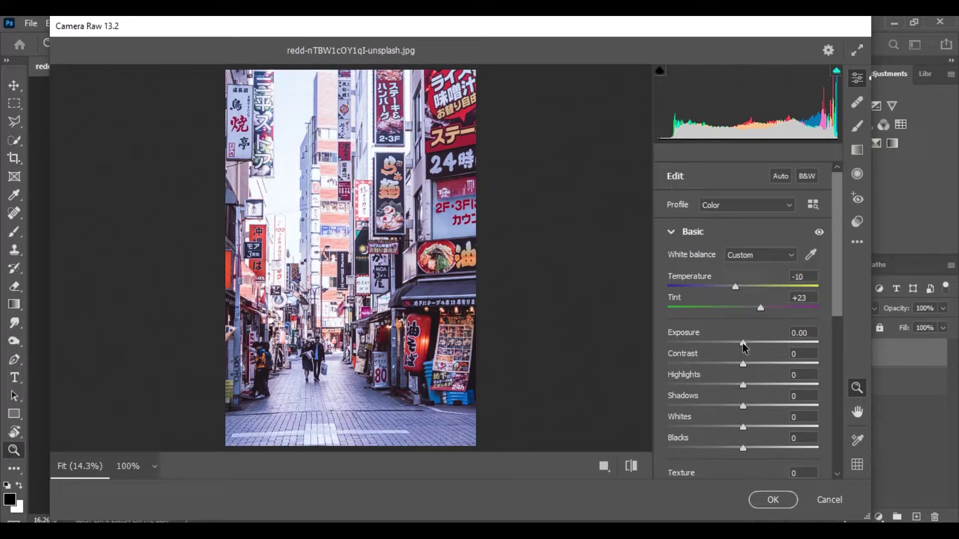
pyautogui.moveTo(743, 345); pyautogui.dragTo(808, 421)
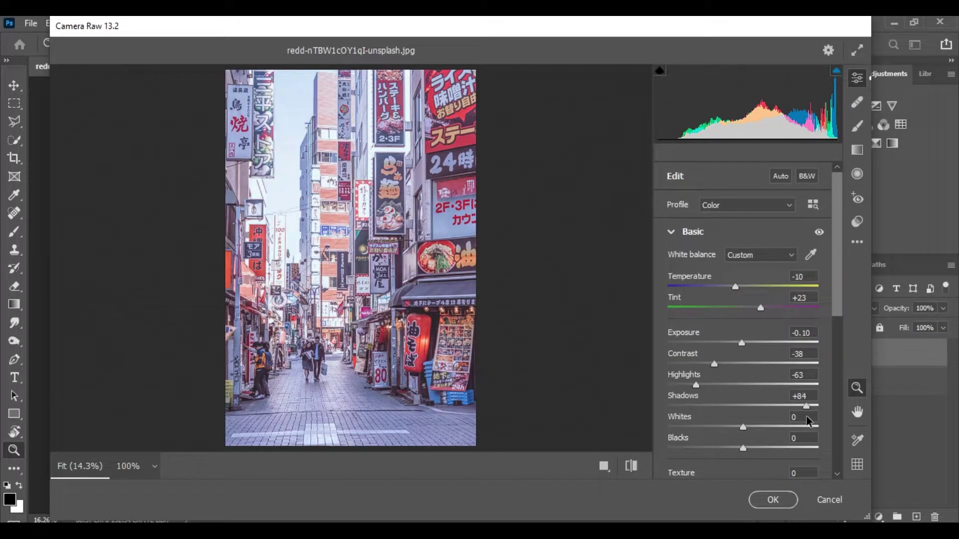
pyautogui.moveTo(810, 421); pyautogui.dragTo(811, 419)
pyautogui.moveTo(744, 429); pyautogui.dragTo(767, 450)
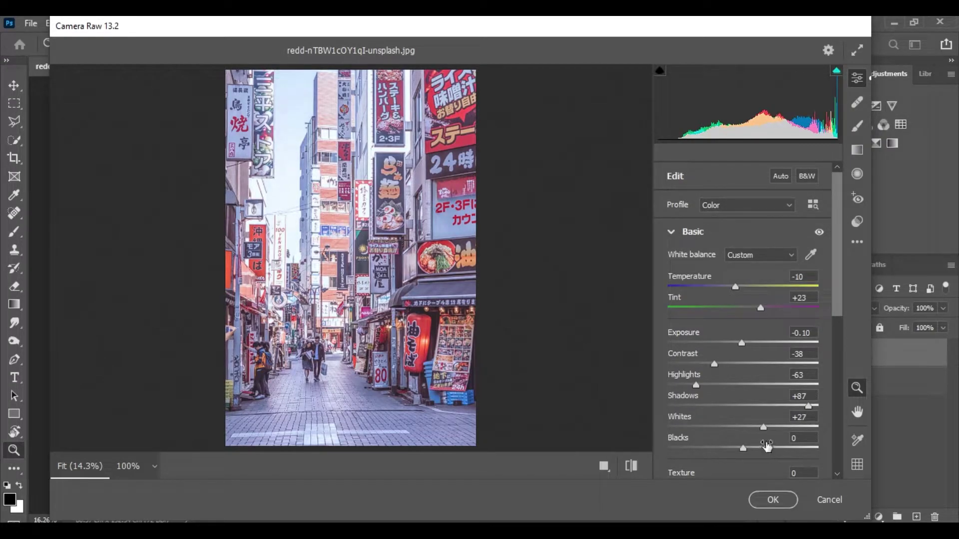
pyautogui.moveTo(839, 309); pyautogui.dragTo(839, 366)
pyautogui.moveTo(743, 319); pyautogui.dragTo(693, 323)
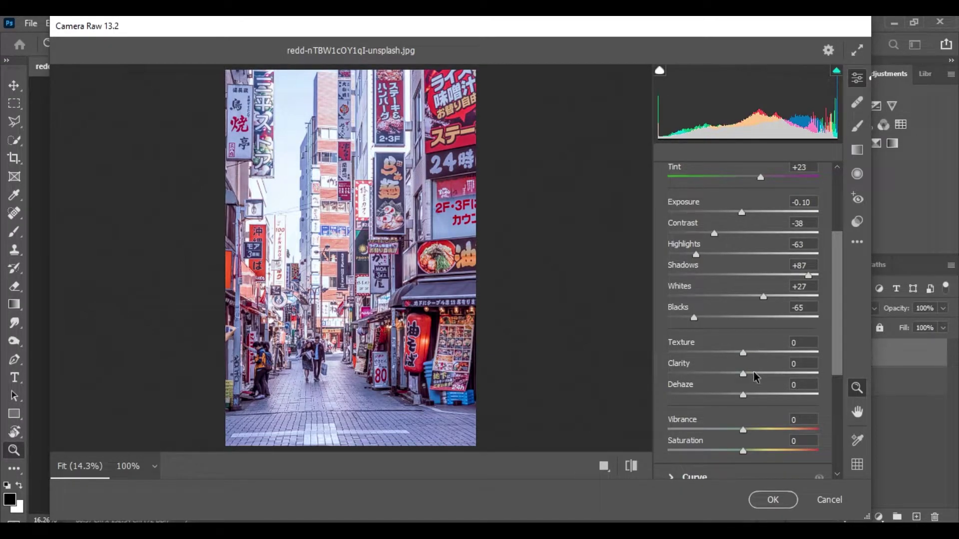
# Set Texture to -23, Clarity to -68, Dehaze to +18, Vibrance to +30 and Saturation to +10
pyautogui.moveTo(743, 354); pyautogui.dragTo(691, 374)
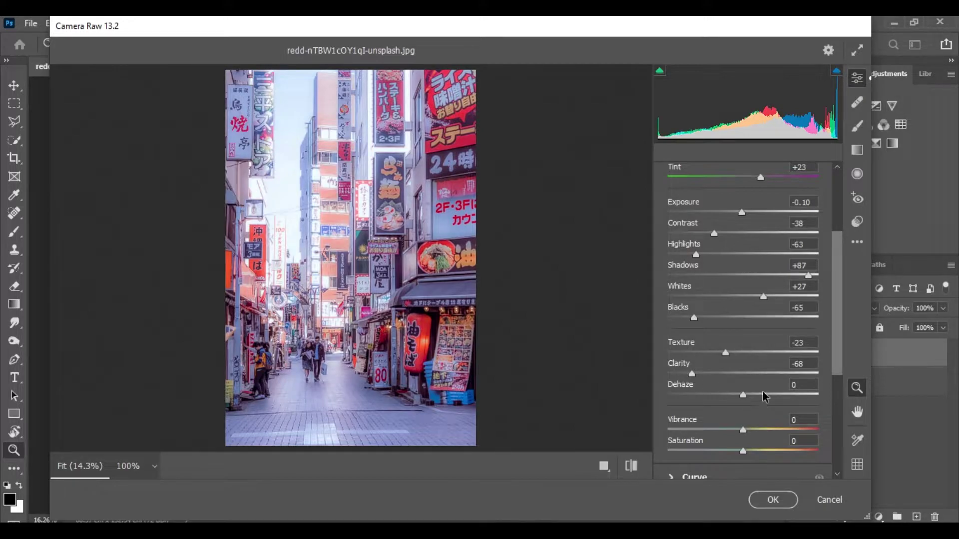
pyautogui.moveTo(744, 402); pyautogui.dragTo(756, 405)
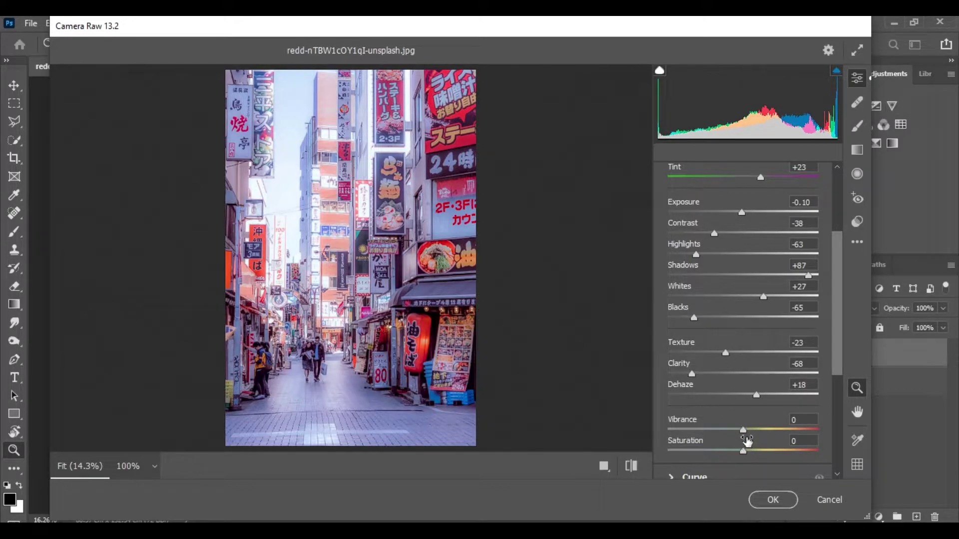
pyautogui.moveTo(743, 430); pyautogui.dragTo(751, 452)
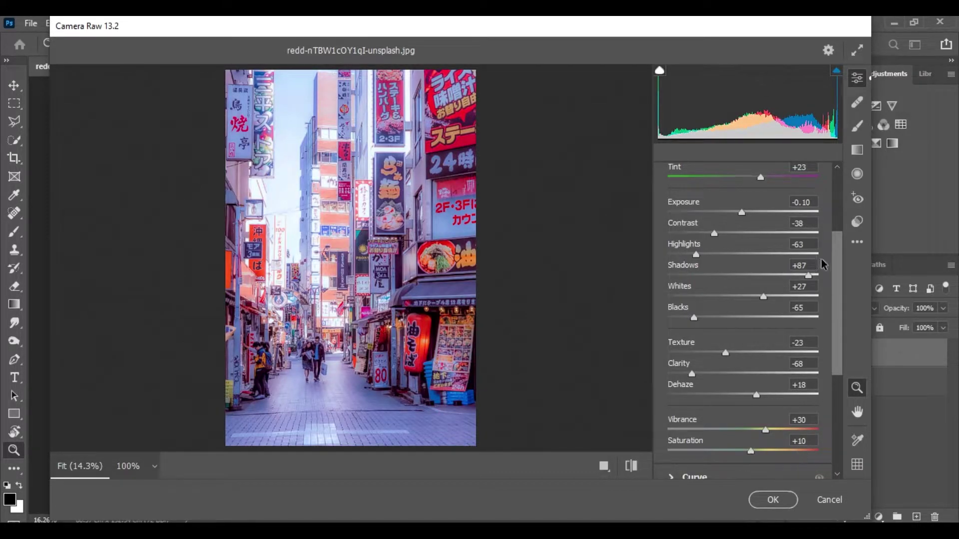
# Compare the photo with and without the Basic adjustments, leaving them enabled, and collapse the Basic section
pyautogui.scroll(3, 660, 222)
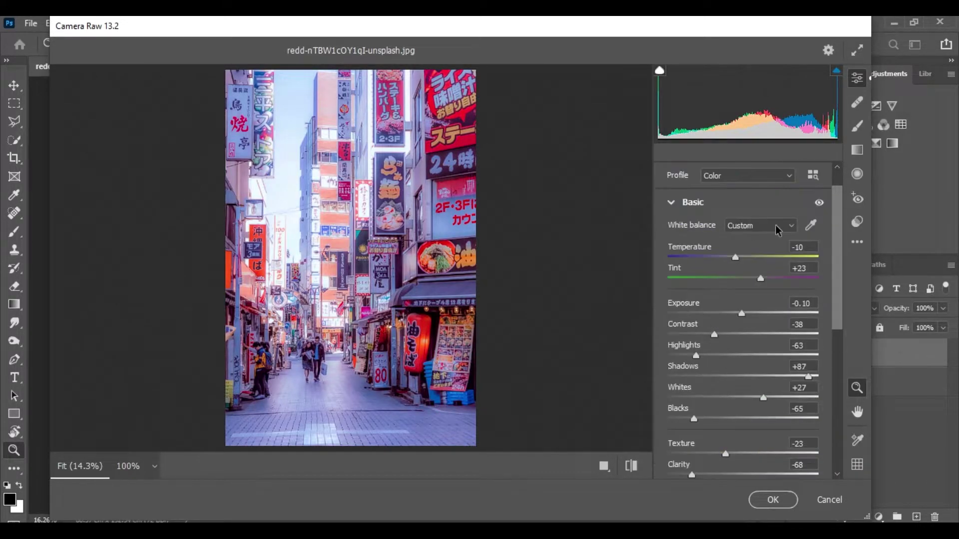
pyautogui.click(820, 202)
pyautogui.click(822, 202)
pyautogui.click(822, 202)
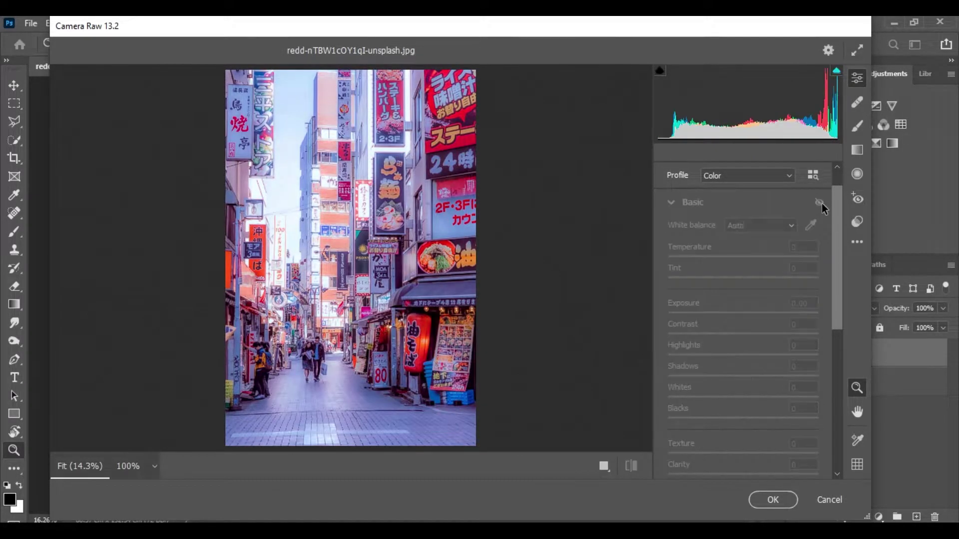
pyautogui.click(822, 203)
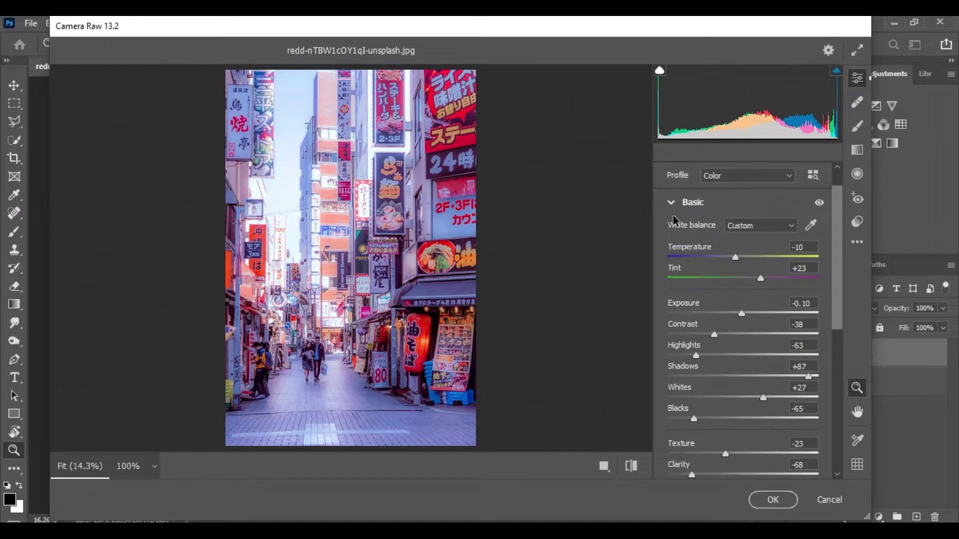
pyautogui.click(675, 201)
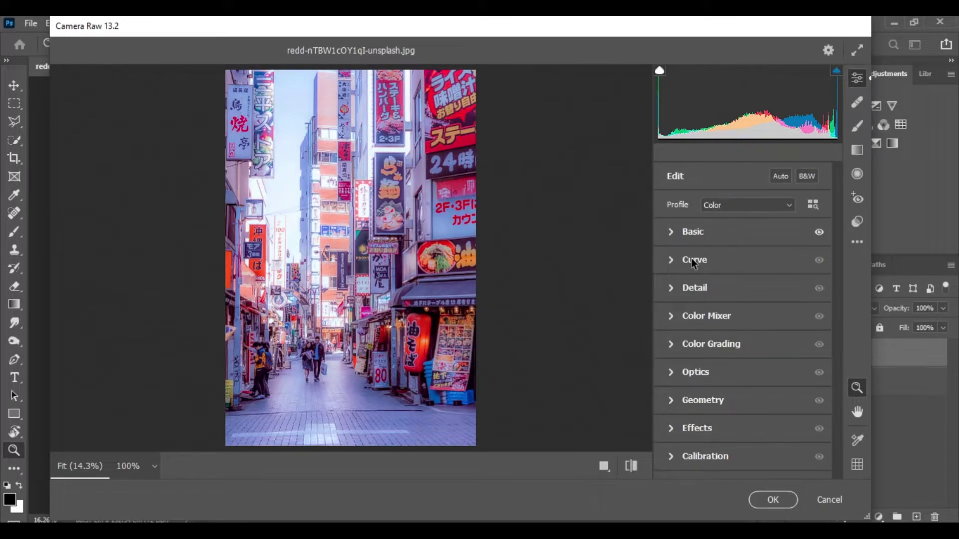
# Open the Curve adjustments and look through the red, green and blue channel curves
pyautogui.click(678, 260)
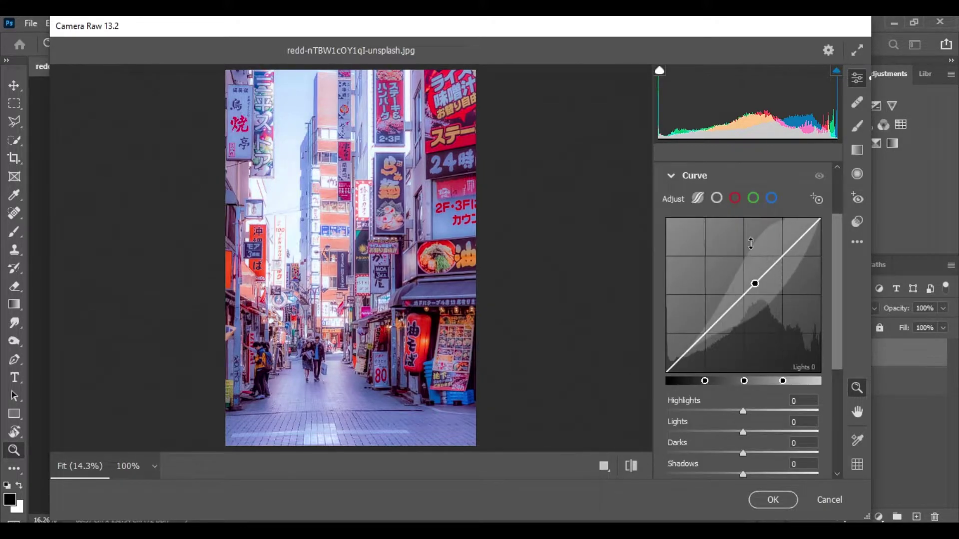
pyautogui.scroll(1, 742, 270)
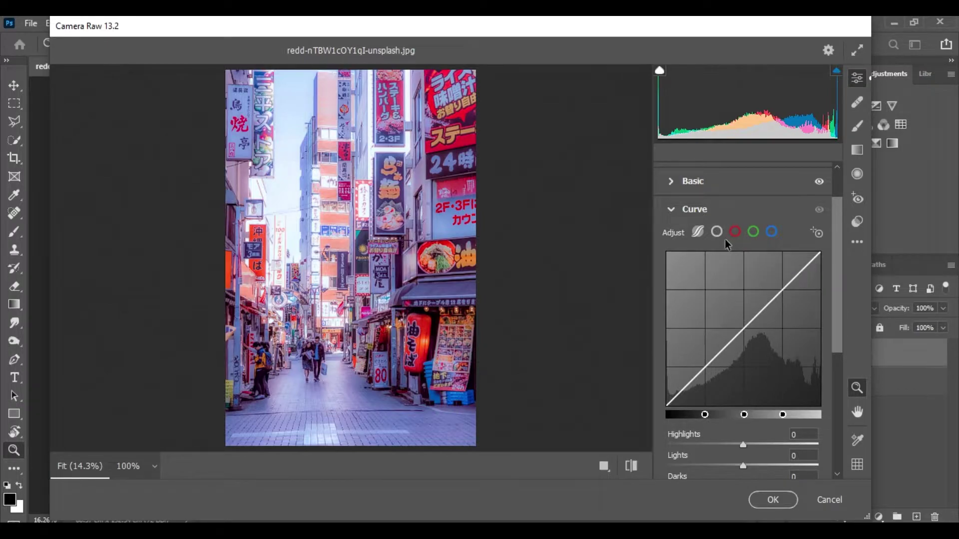
pyautogui.scroll(-2, 722, 275)
pyautogui.scroll(2, 722, 280)
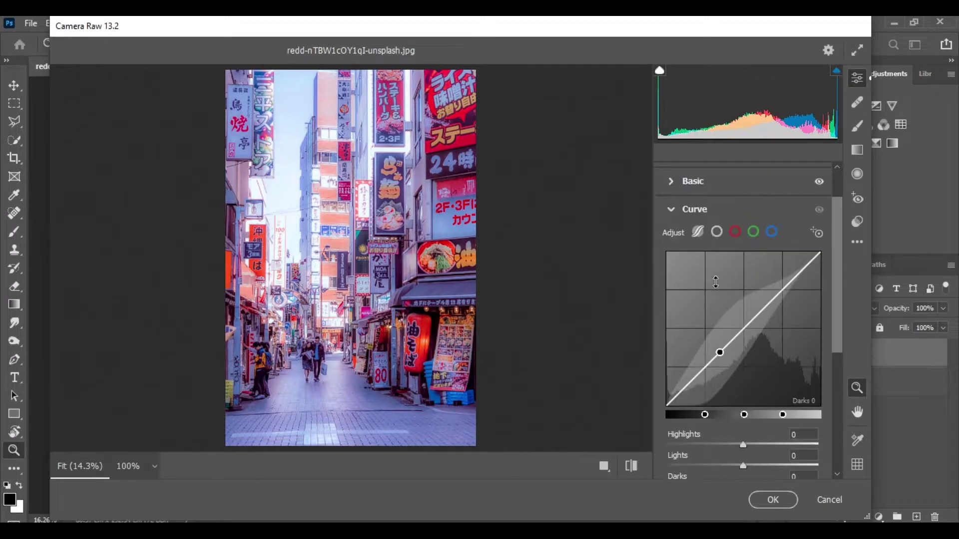
pyautogui.click(735, 232)
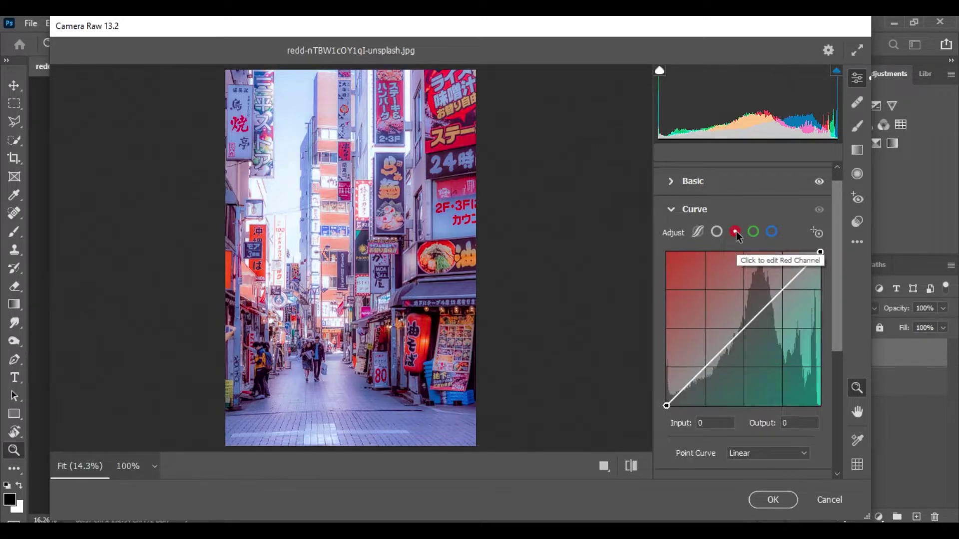
pyautogui.click(754, 232)
pyautogui.click(772, 232)
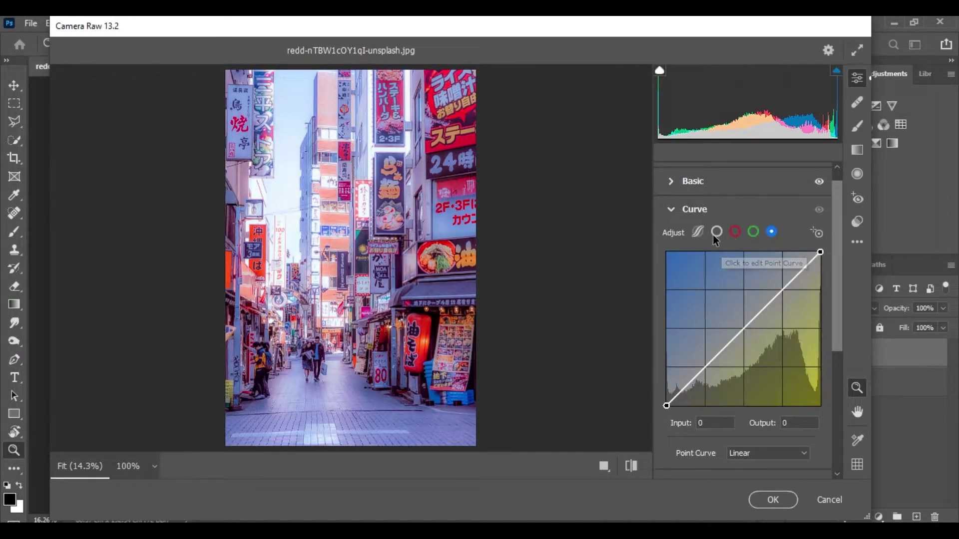
# Add a midtone point to the overall point curve with input 132 and output 133
pyautogui.click(718, 233)
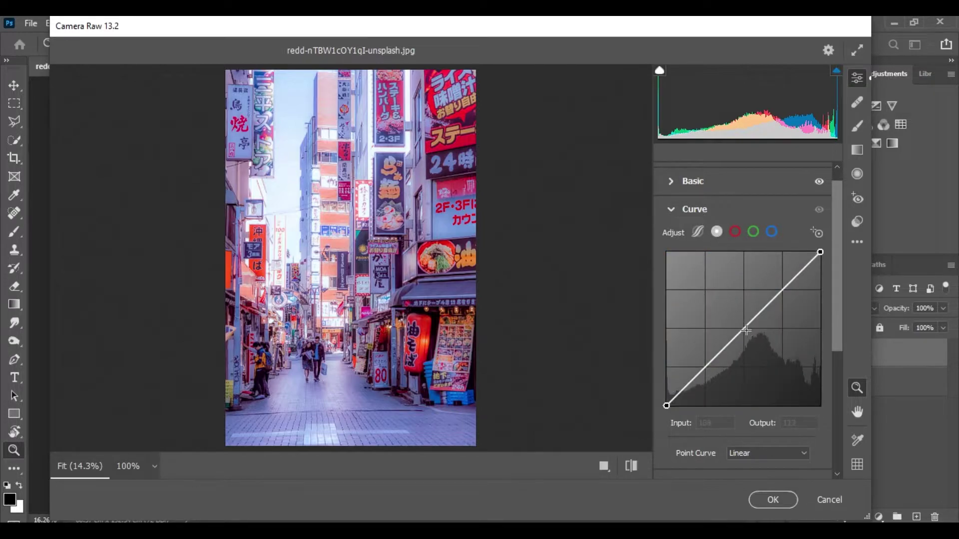
pyautogui.click(744, 330)
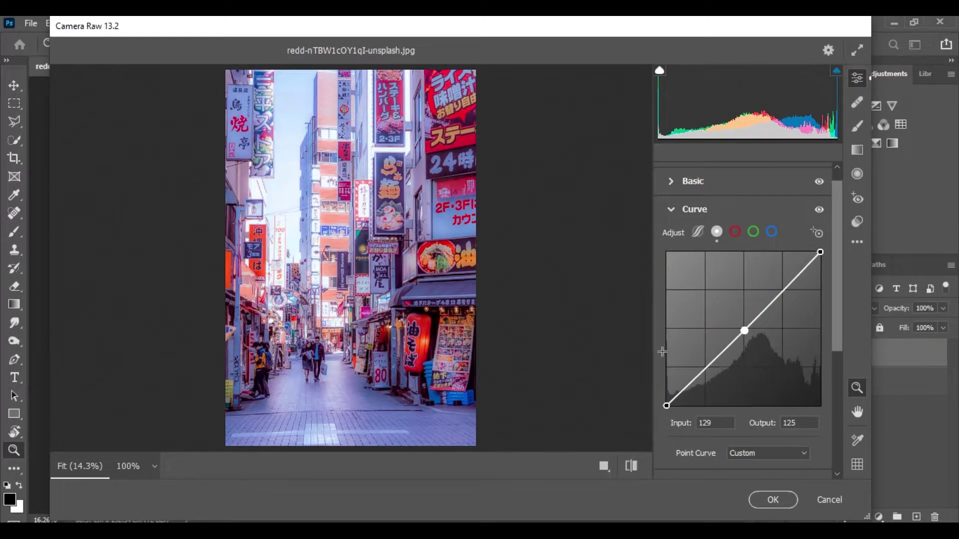
pyautogui.click(718, 423)
pyautogui.write('132')
pyautogui.press('Tab')
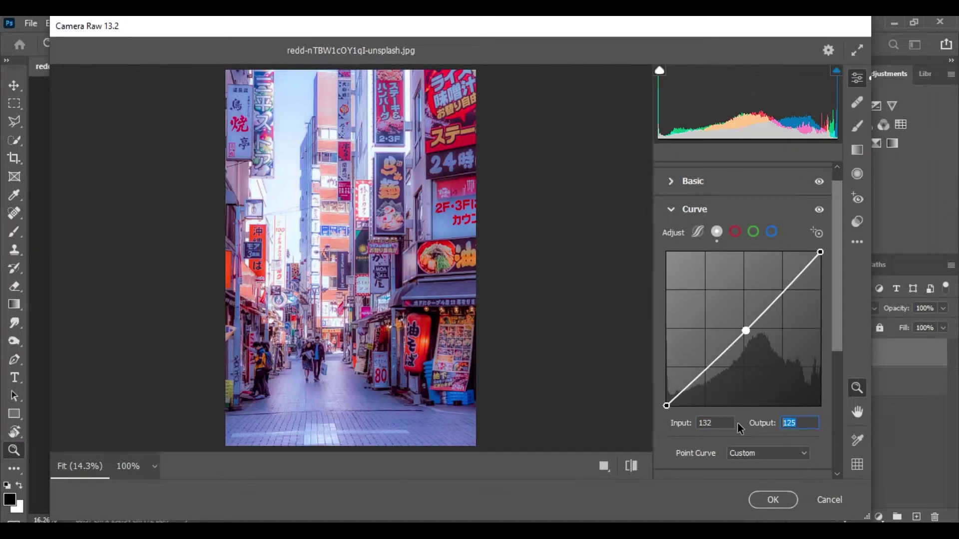
pyautogui.write('133')
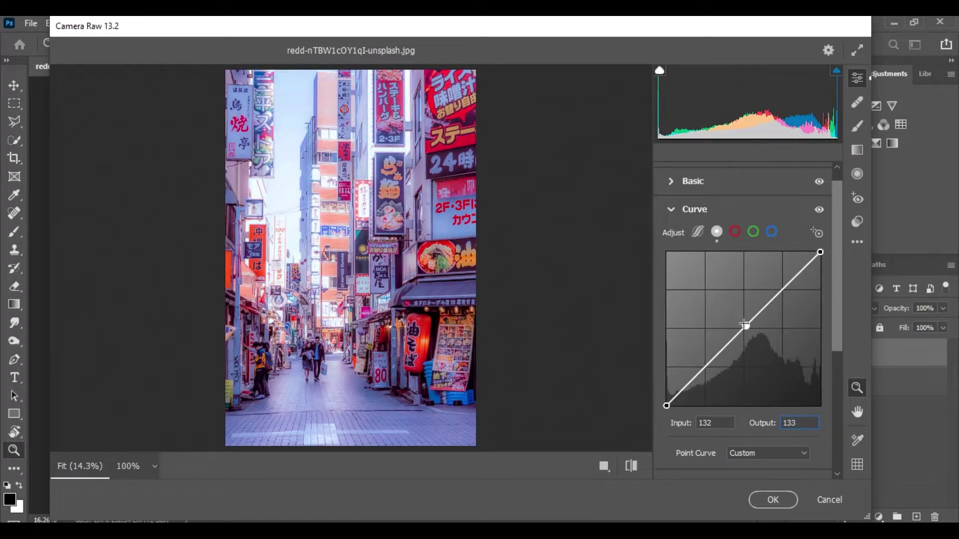
# Add a highlights point to the point curve with input 190 and output 214
pyautogui.click(782, 291)
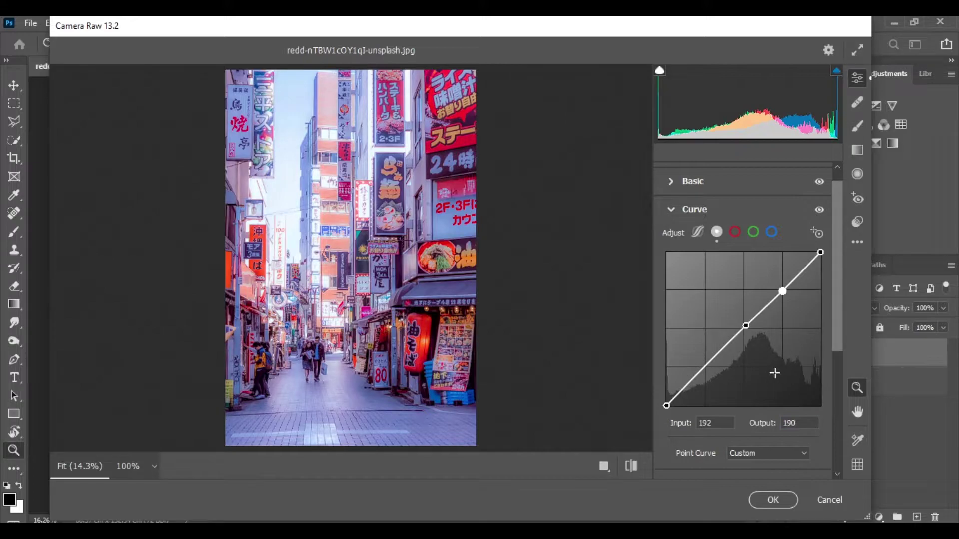
pyautogui.click(709, 423)
pyautogui.write('190')
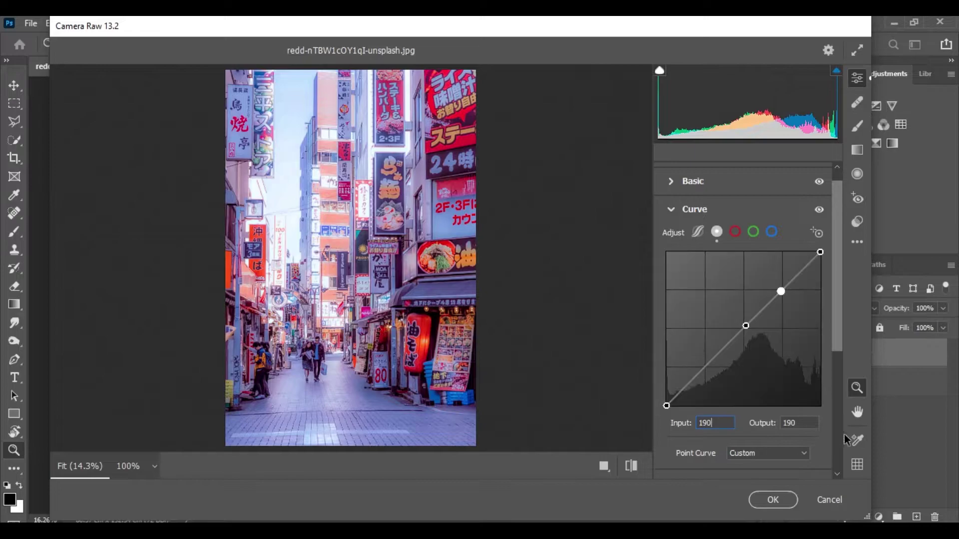
pyautogui.press('Tab')
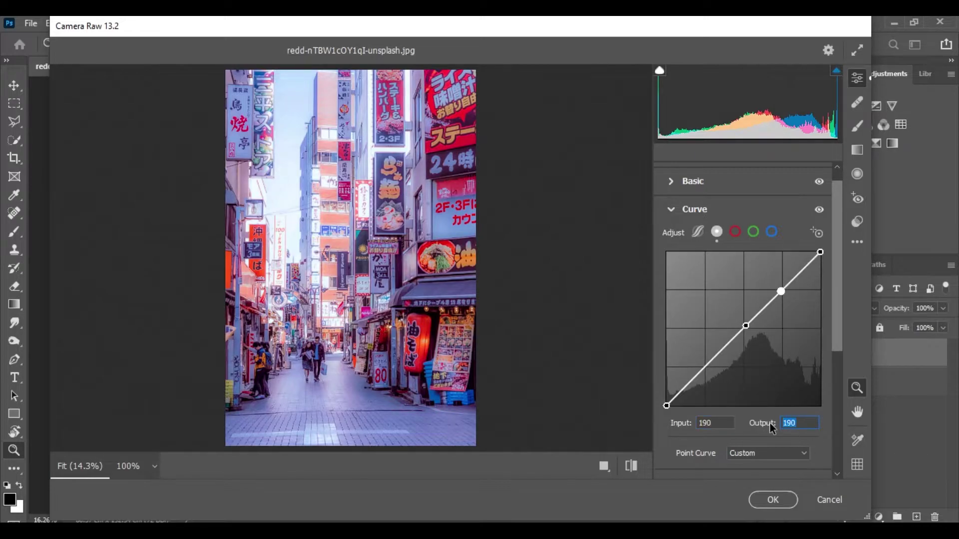
pyautogui.write('214')
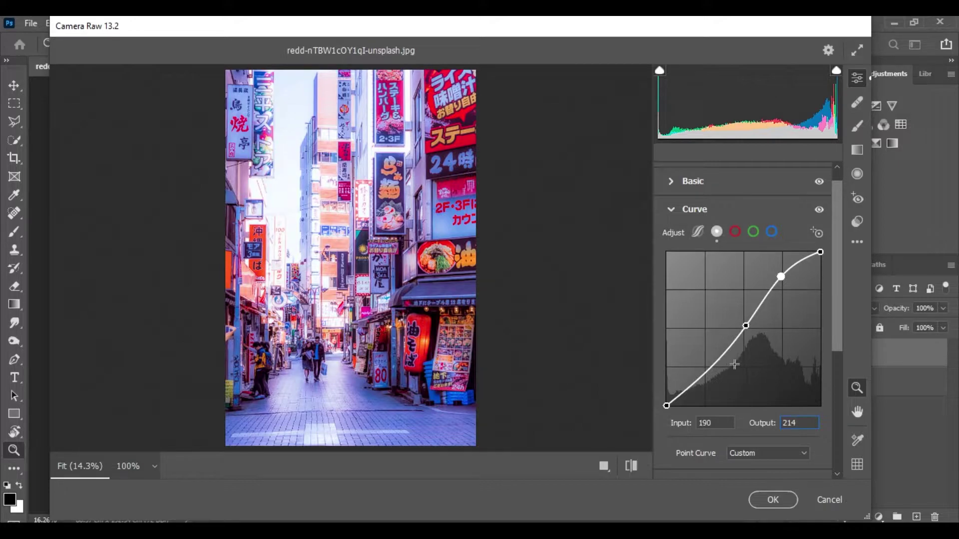
# Add a shadows point to the point curve with input 62 and output 54
pyautogui.click(706, 372)
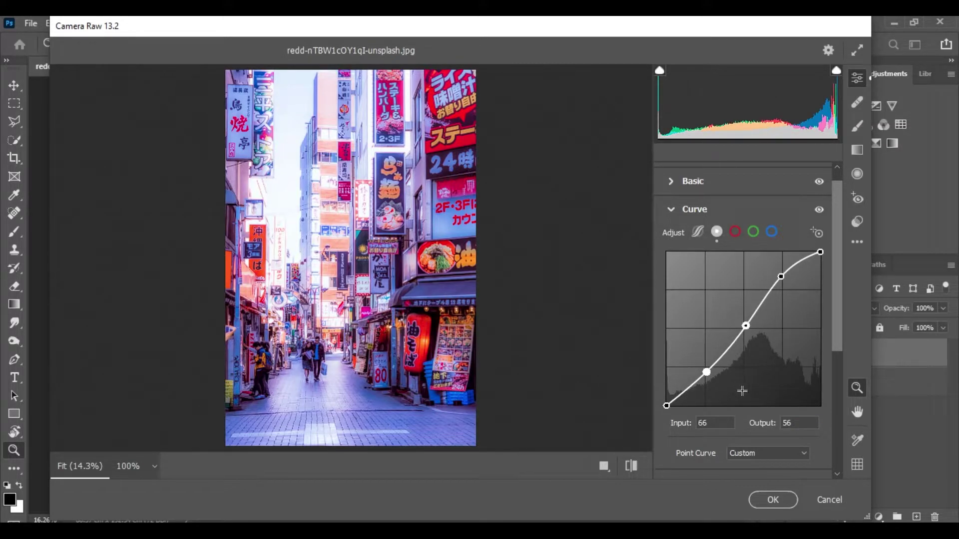
pyautogui.click(719, 423)
pyautogui.write('62')
pyautogui.press('Tab')
pyautogui.write('54')
# Lift the point curve's black endpoint to output 25, keeping its input at 0
pyautogui.click(667, 406)
pyautogui.click(718, 420)
pyautogui.press('Tab')
pyautogui.write('25')
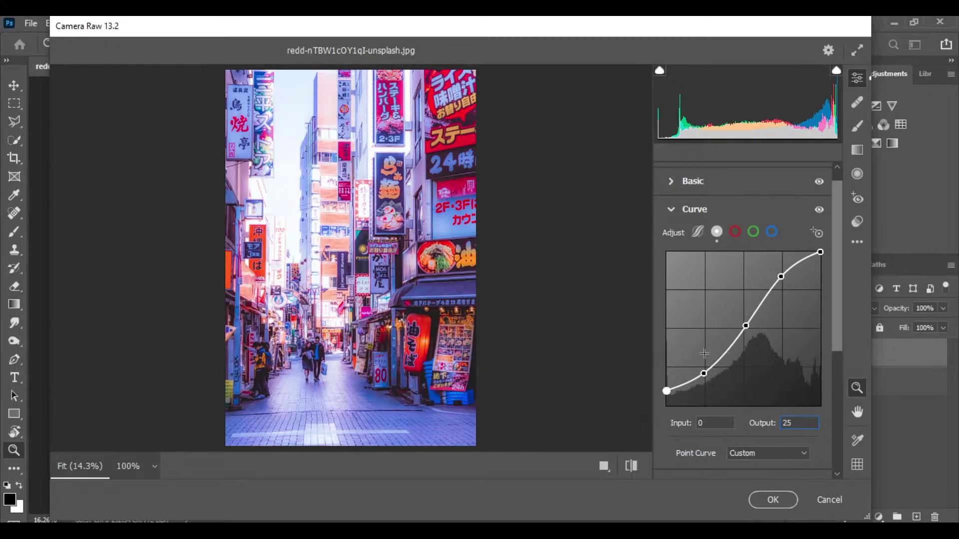
# Compare the photo with and without the Curve adjustments, leaving them enabled, and collapse the Curve section
pyautogui.click(673, 210)
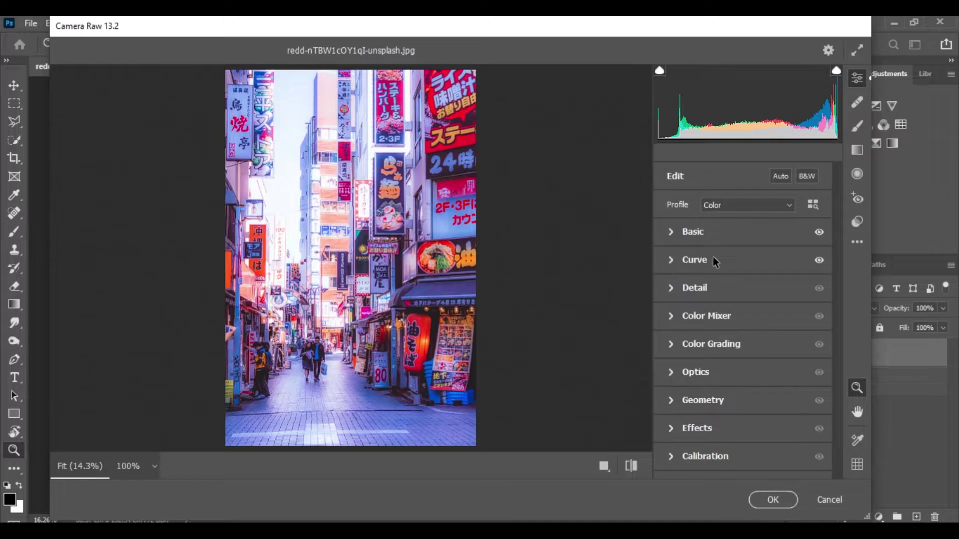
pyautogui.click(670, 260)
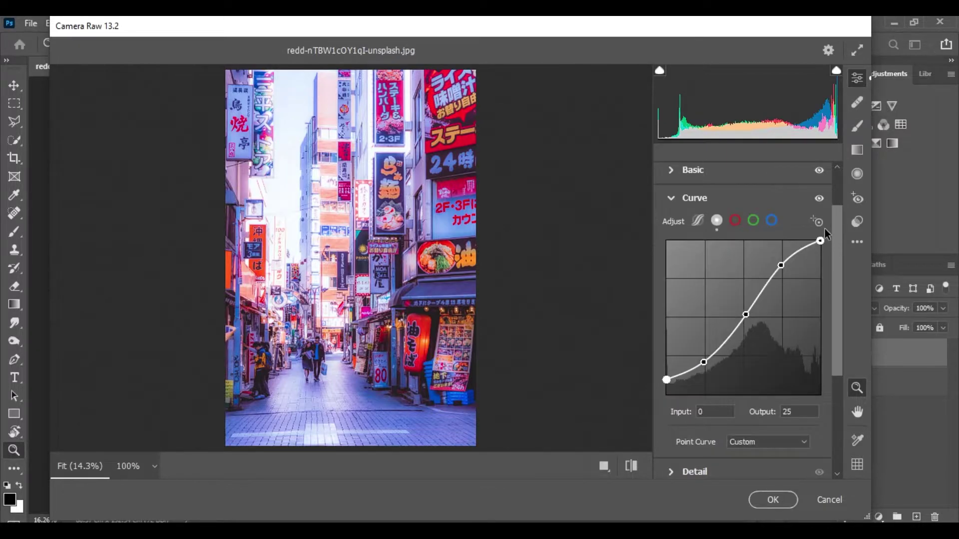
pyautogui.click(819, 199)
pyautogui.click(819, 199)
pyautogui.click(820, 198)
pyautogui.click(820, 198)
pyautogui.click(665, 199)
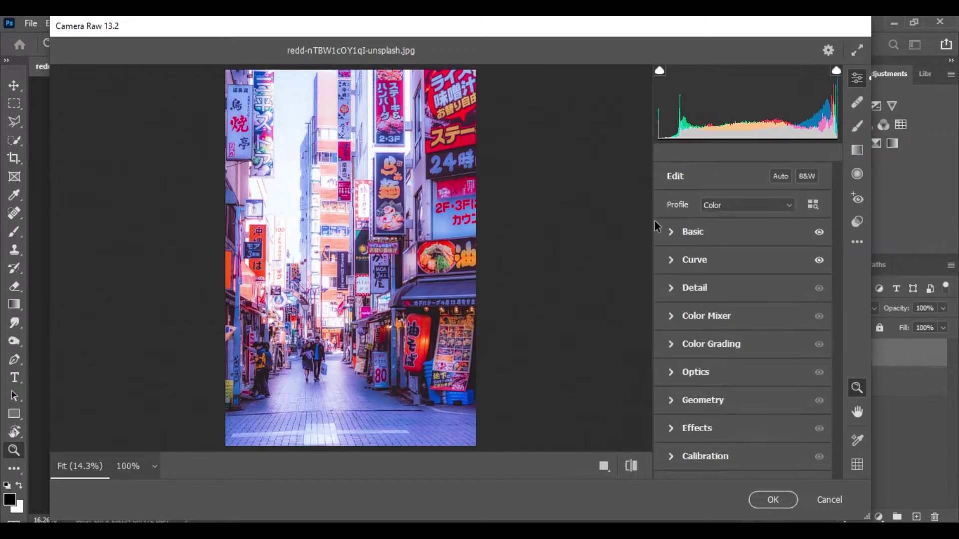
# In the Detail adjustments, set Noise Reduction to 65 and raise Color Noise Reduction to roughly a quarter of its range
pyautogui.click(670, 288)
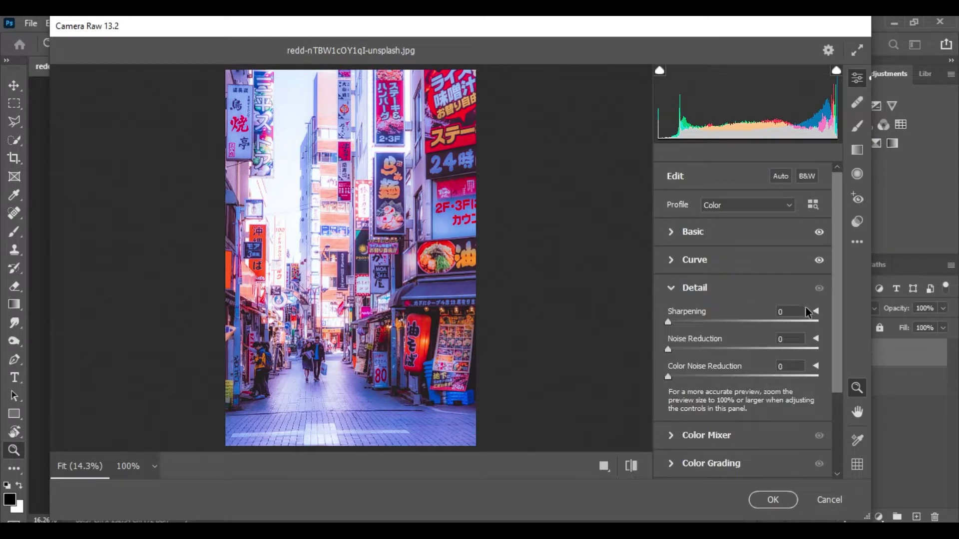
pyautogui.scroll(-1, 715, 292)
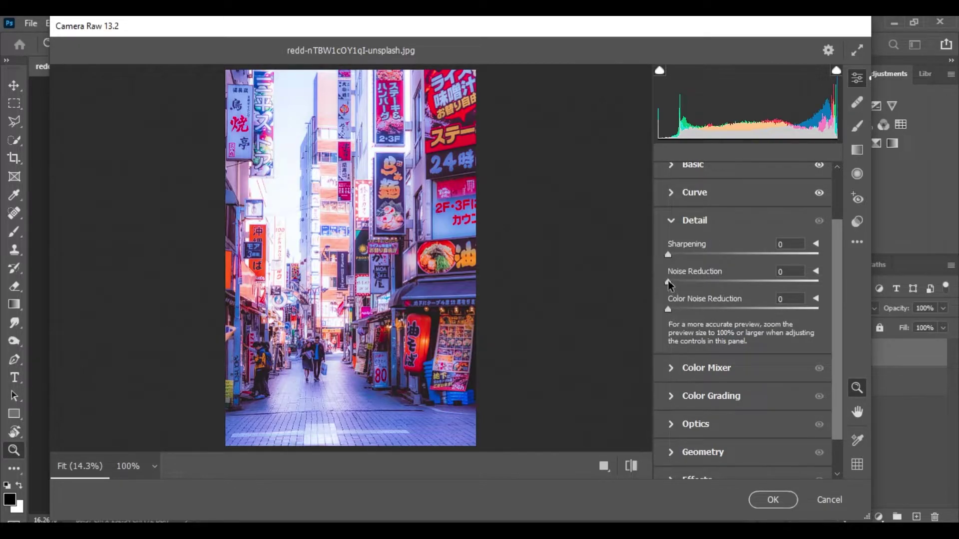
pyautogui.click(815, 271)
pyautogui.moveTo(668, 282); pyautogui.dragTo(770, 305)
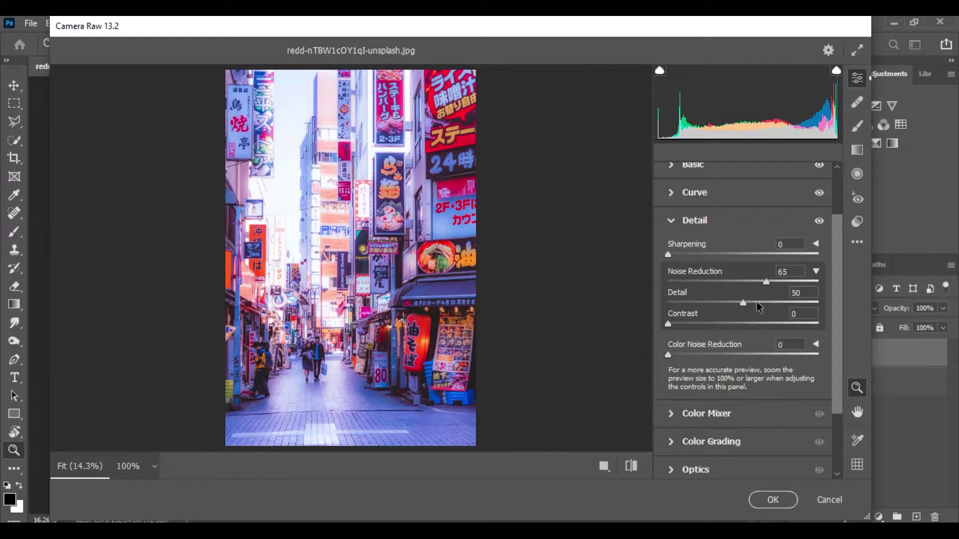
pyautogui.click(816, 272)
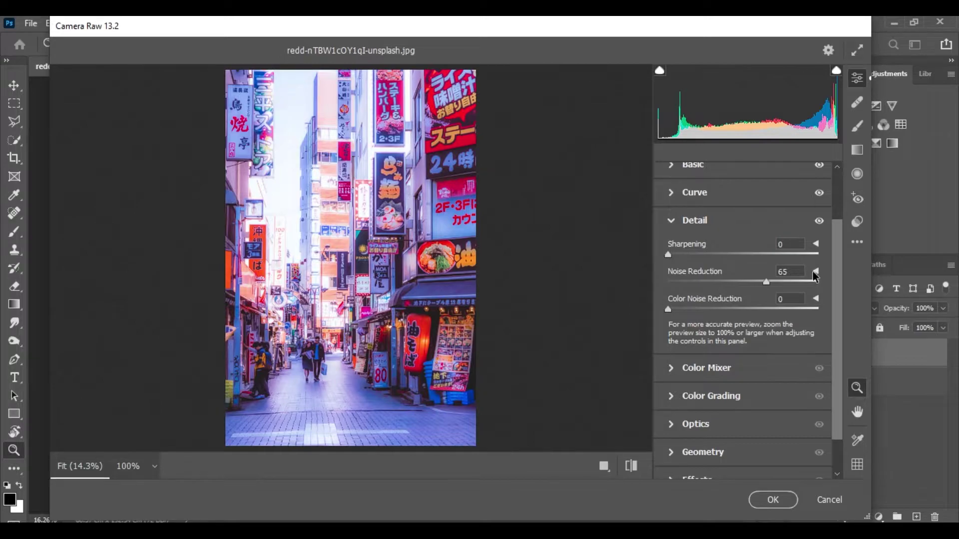
pyautogui.moveTo(668, 310); pyautogui.dragTo(709, 316)
# Compare the photo with and without the Detail adjustments, leaving them enabled, and collapse the Detail section
pyautogui.click(823, 220)
pyautogui.click(823, 220)
pyautogui.click(823, 219)
pyautogui.click(823, 220)
pyautogui.click(823, 220)
pyautogui.click(823, 220)
pyautogui.click(668, 221)
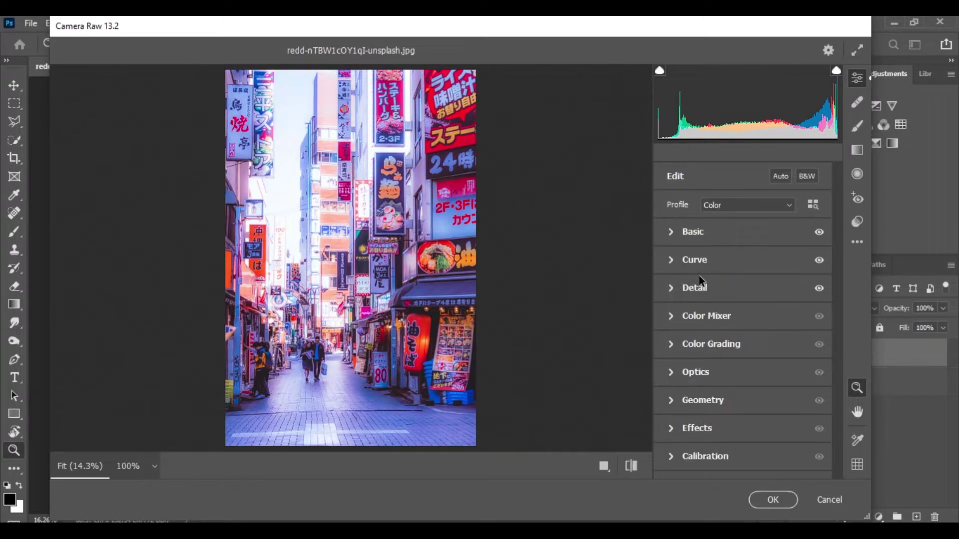
# Set the Color Mixer hues to Reds +7, Yellows -18, Greens +10, Blues -83 and Purples +63, and compare with the mixer off
pyautogui.click(718, 314)
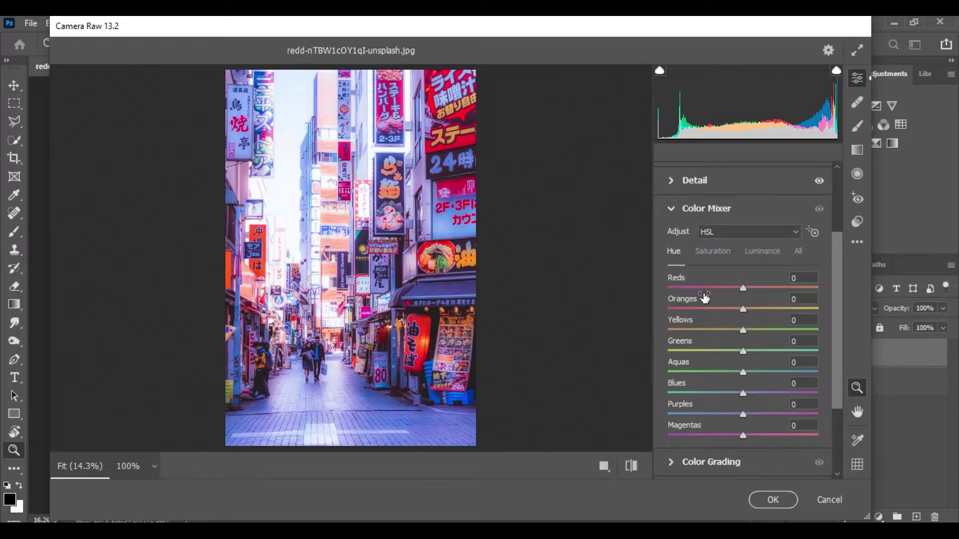
pyautogui.moveTo(742, 289); pyautogui.dragTo(751, 294)
pyautogui.moveTo(741, 331); pyautogui.dragTo(752, 355)
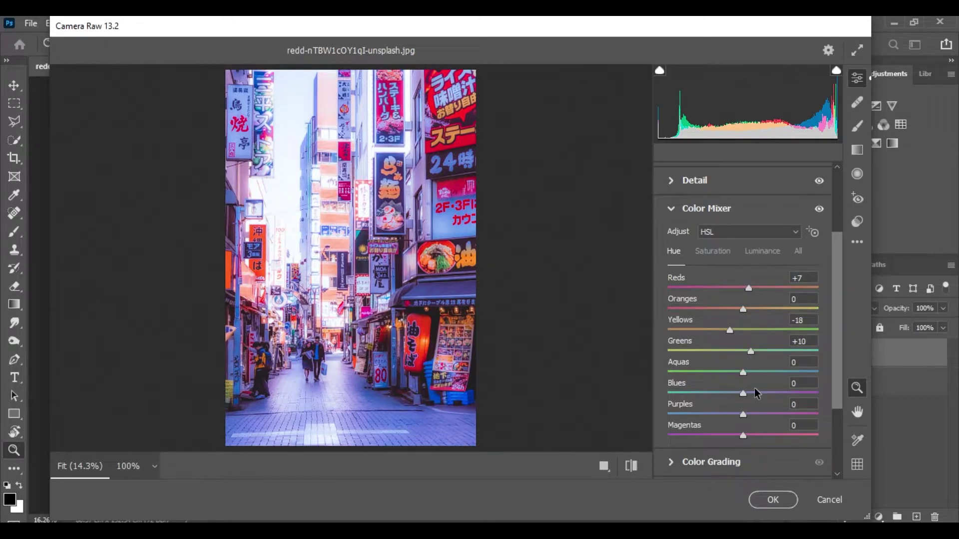
pyautogui.moveTo(743, 395); pyautogui.dragTo(678, 404)
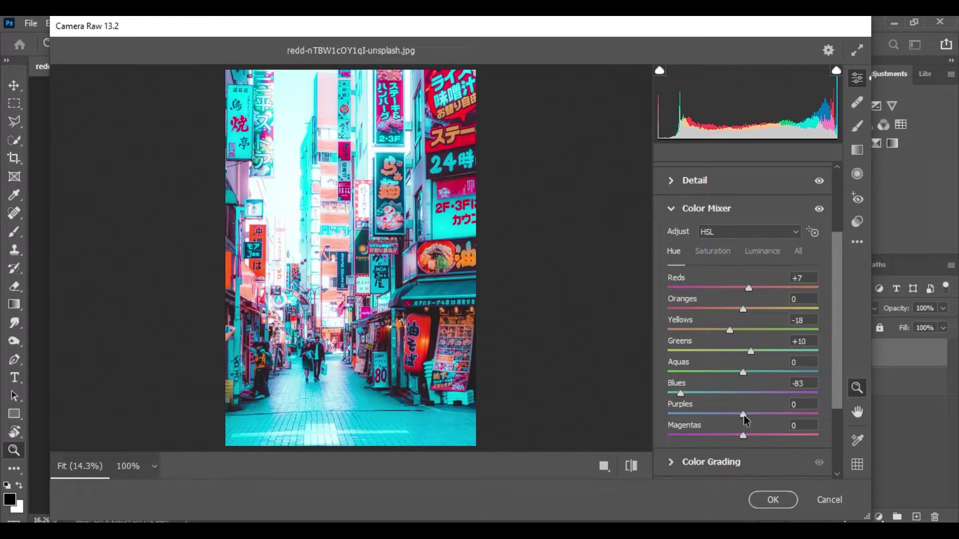
pyautogui.moveTo(744, 413); pyautogui.dragTo(790, 419)
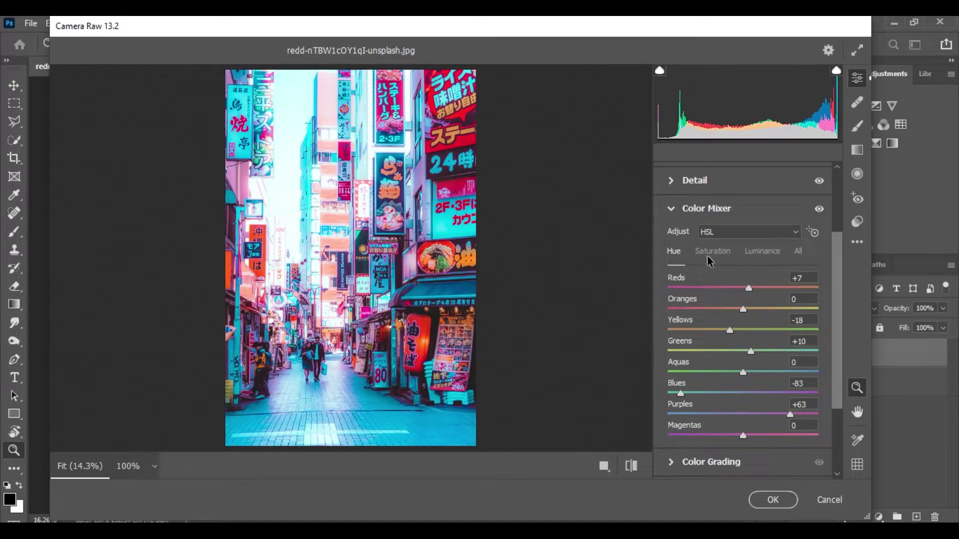
pyautogui.moveTo(819, 209); pyautogui.dragTo(819, 209)
# Set the Color Mixer saturation to Reds +10, Oranges +20, Yellows +41, Greens +20 and Blues +31, raise Magentas, and compare with the mixer off
pyautogui.click(714, 255)
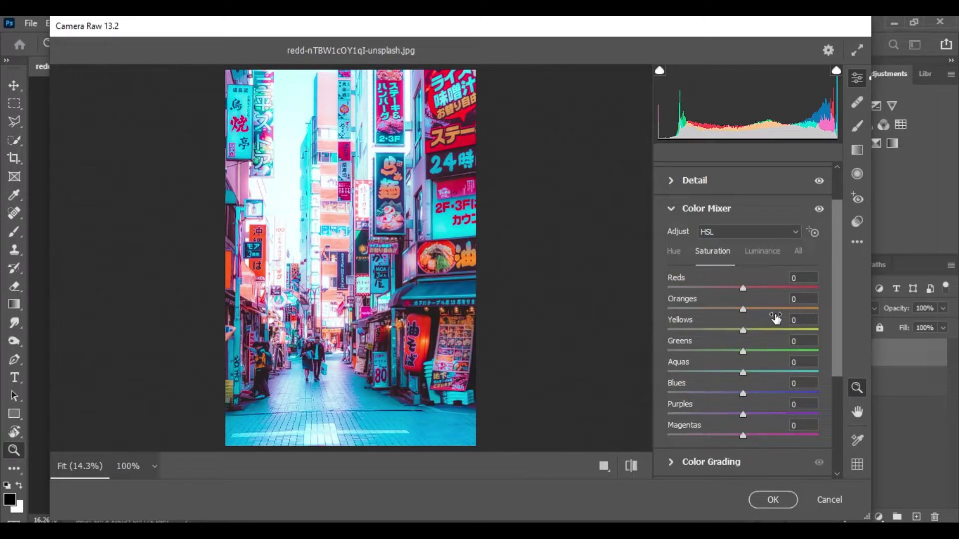
pyautogui.moveTo(743, 289); pyautogui.dragTo(757, 352)
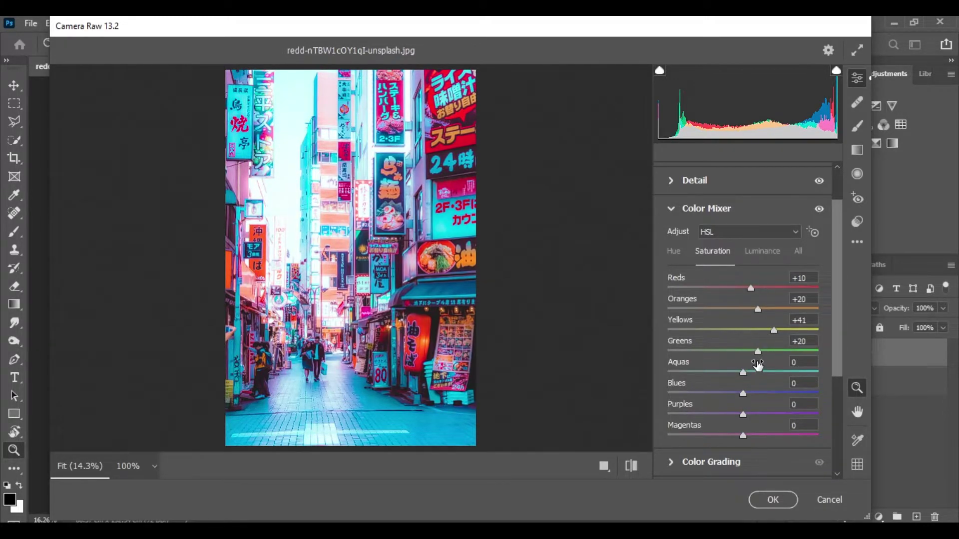
pyautogui.moveTo(743, 394); pyautogui.dragTo(765, 394)
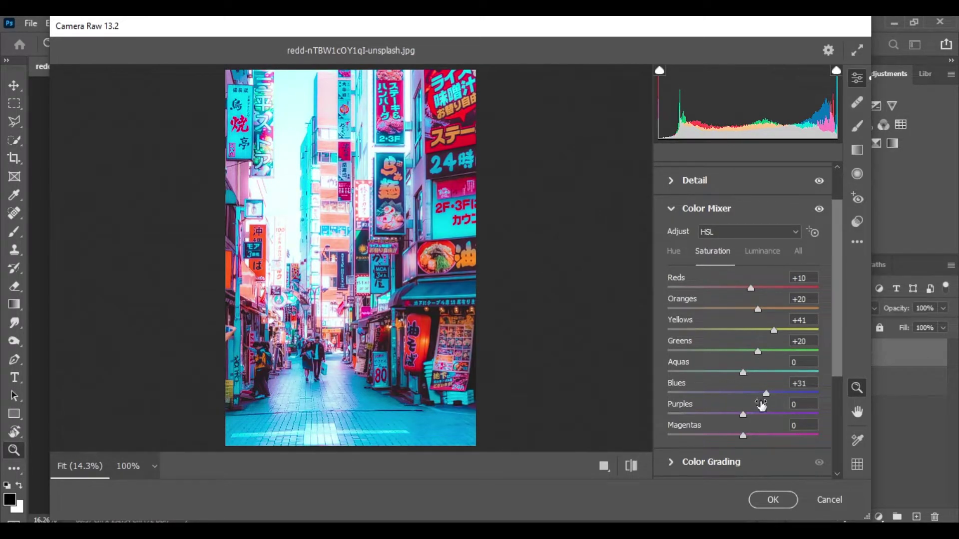
pyautogui.moveTo(743, 435); pyautogui.dragTo(765, 438)
pyautogui.click(819, 209)
pyautogui.click(819, 209)
# Set the Color Mixer luminance of Yellows to +41
pyautogui.click(755, 254)
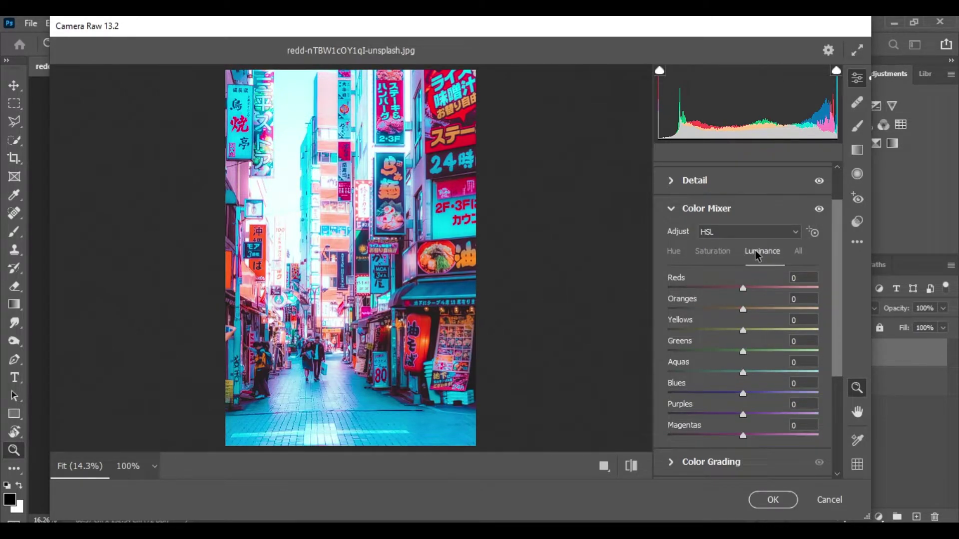
pyautogui.moveTo(745, 332); pyautogui.dragTo(776, 334)
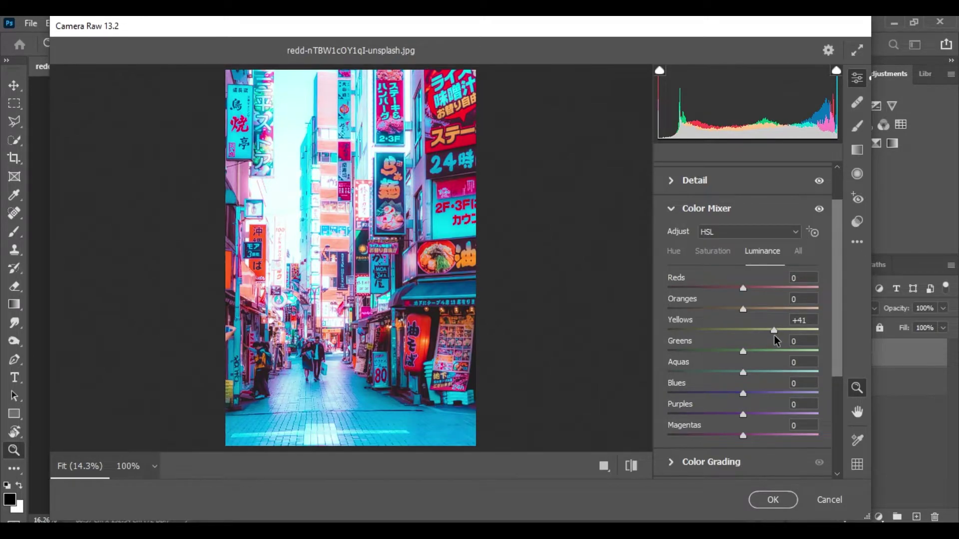
# Try raising the luminance of Oranges and Reds, resetting each to 0
pyautogui.moveTo(747, 305); pyautogui.dragTo(788, 321)
pyautogui.doubleClick(786, 310)
pyautogui.moveTo(743, 288); pyautogui.dragTo(780, 300)
pyautogui.doubleClick(776, 294)
# Set the luminance of Greens to +18, Aquas to +28, Blues to +22 and Purples to +23, and compare with the Color Mixer off
pyautogui.moveTo(744, 352); pyautogui.dragTo(759, 393)
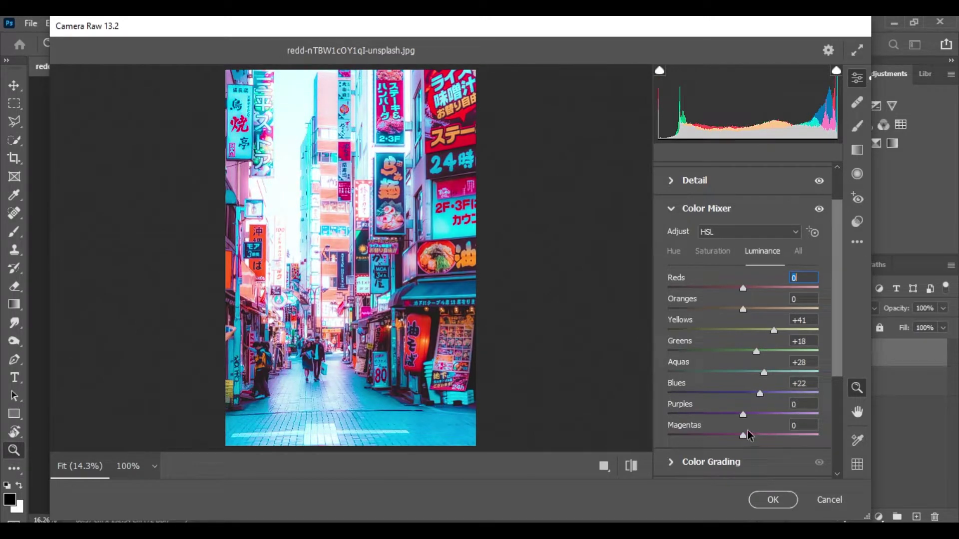
pyautogui.moveTo(743, 415); pyautogui.dragTo(761, 419)
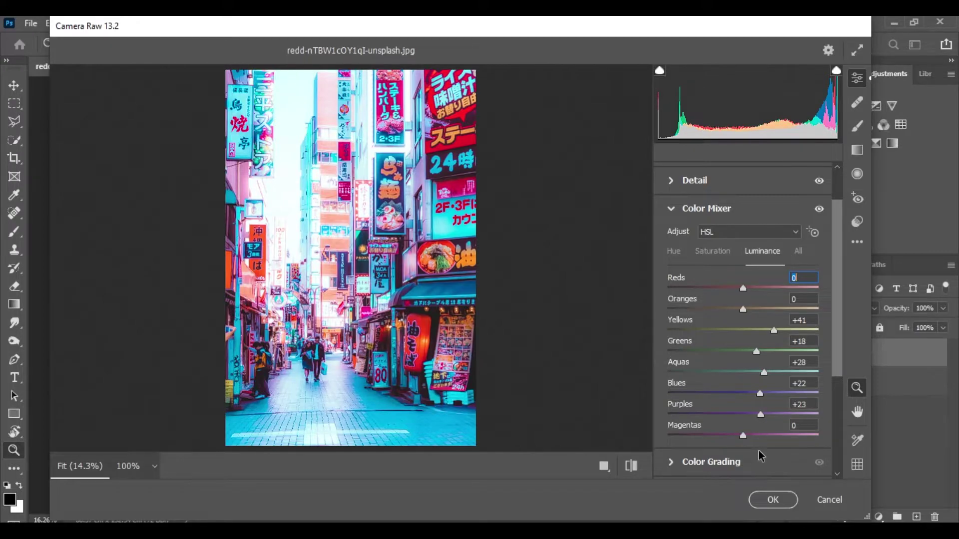
pyautogui.click(820, 209)
pyautogui.click(819, 209)
pyautogui.click(820, 210)
pyautogui.click(820, 209)
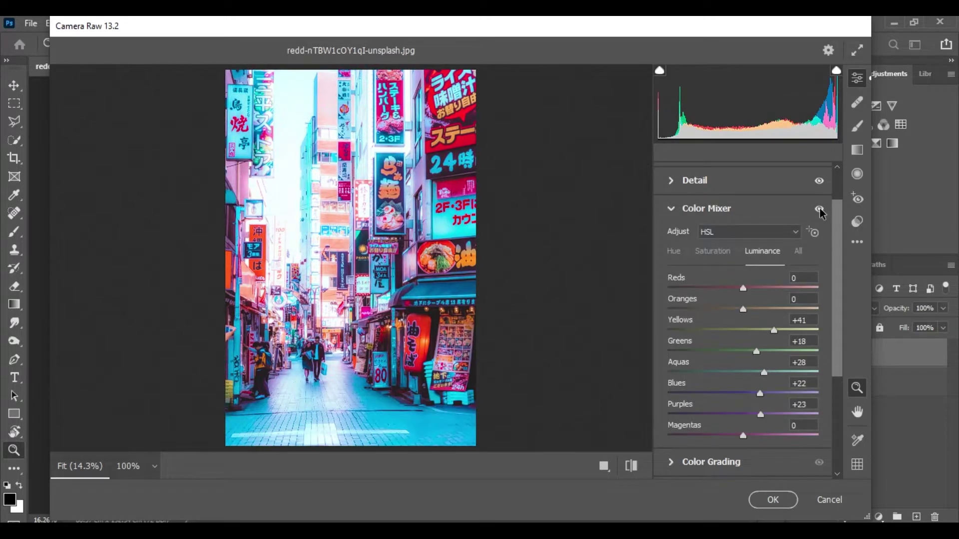
# Try a different Highlights value and Whites at -100 in the Basic adjustments, then undo the Whites change
pyautogui.scroll(2, 839, 215)
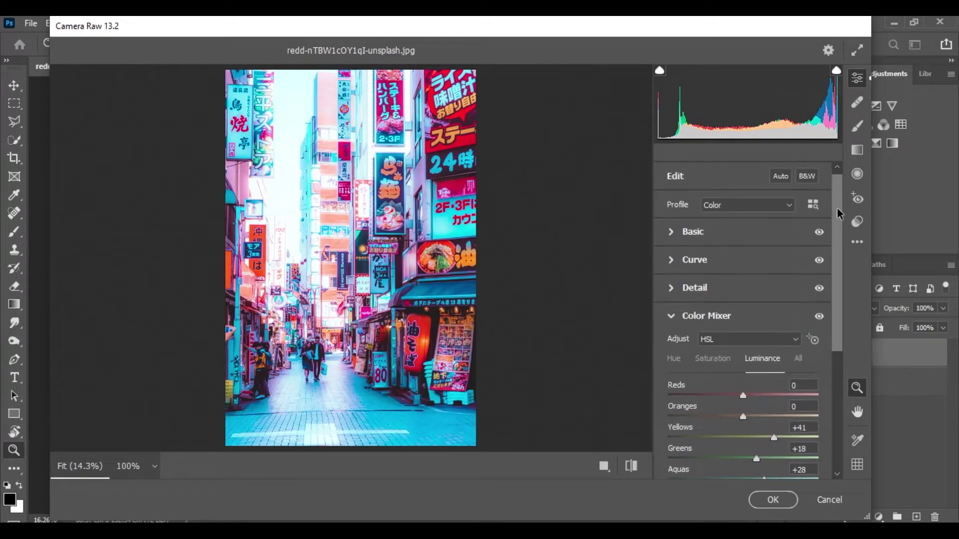
pyautogui.click(670, 230)
pyautogui.moveTo(693, 329)
pyautogui.mouseDown()
pyautogui.moveTo(662, 332)
pyautogui.moveTo(697, 335)
pyautogui.mouseUp()
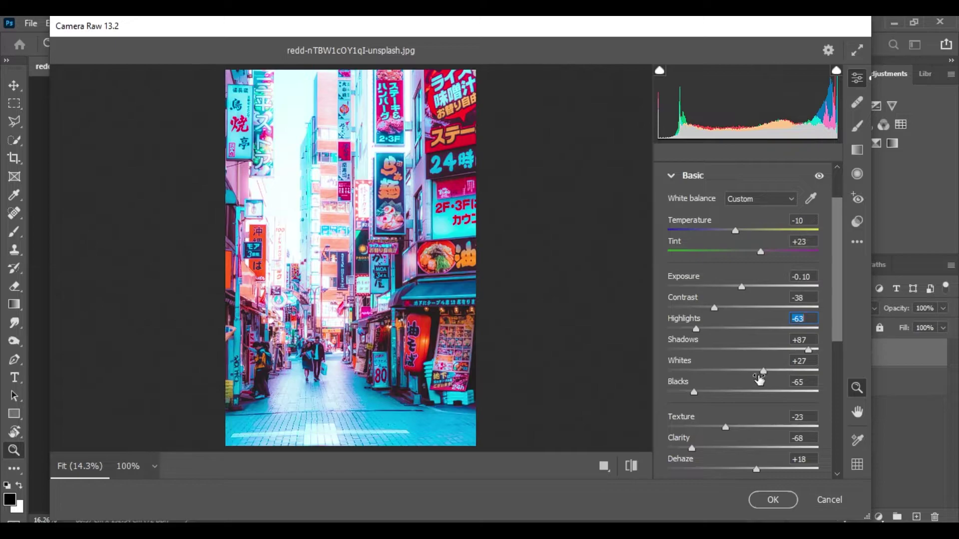
pyautogui.moveTo(762, 373); pyautogui.dragTo(705, 372)
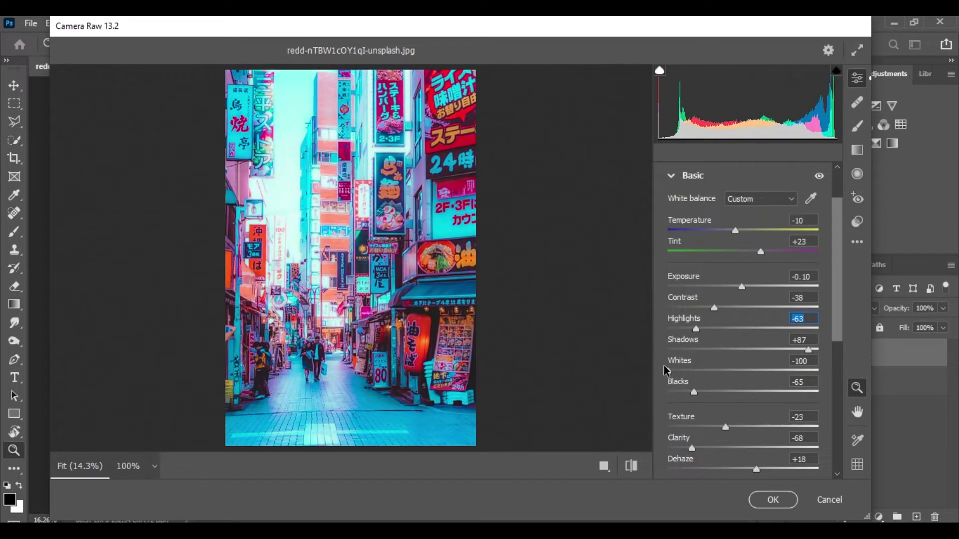
pyautogui.hotkey('ctrl', 'z')
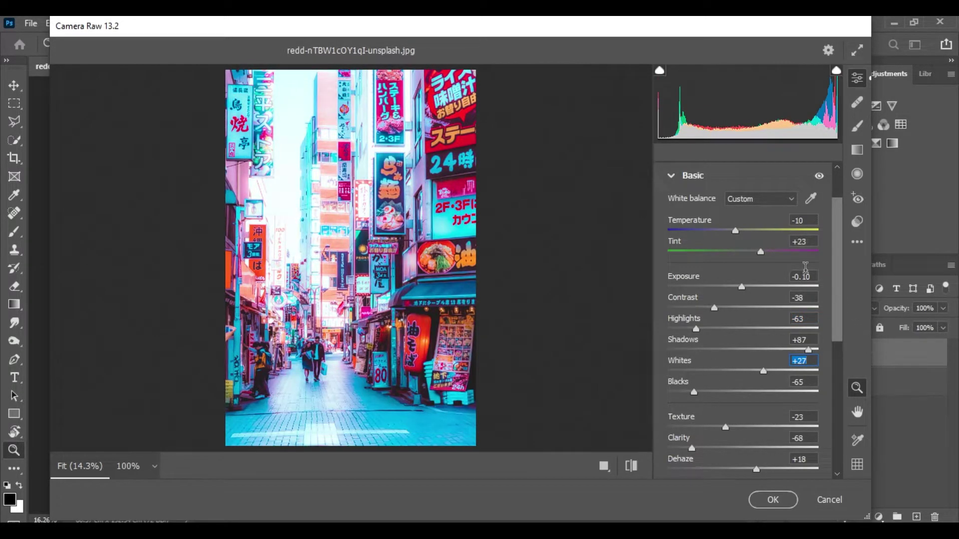
# Collapse the open adjustment sections and set the Color Grading highlights to Hue 251 and Saturation 14
pyautogui.moveTo(838, 303); pyautogui.dragTo(834, 442)
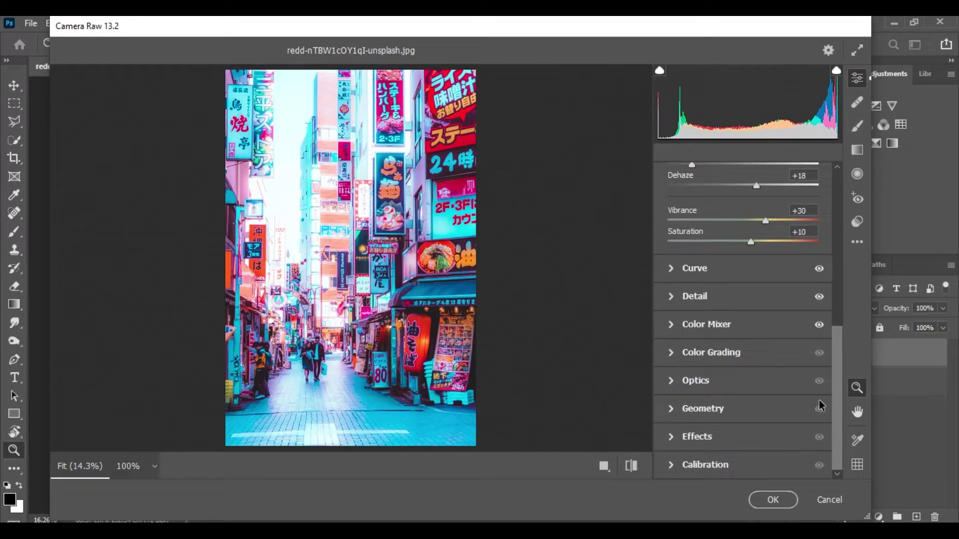
pyautogui.click(671, 381)
pyautogui.click(671, 261)
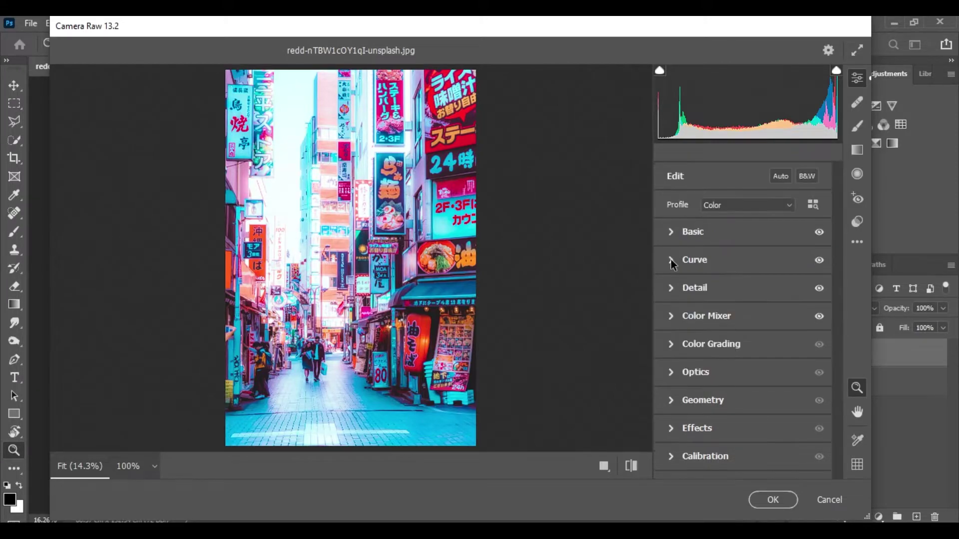
pyautogui.click(673, 343)
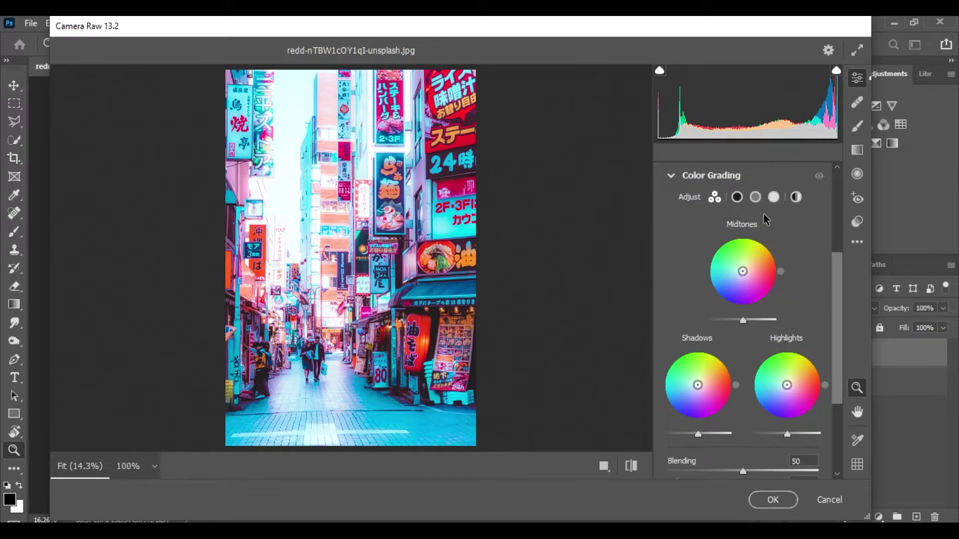
pyautogui.click(773, 197)
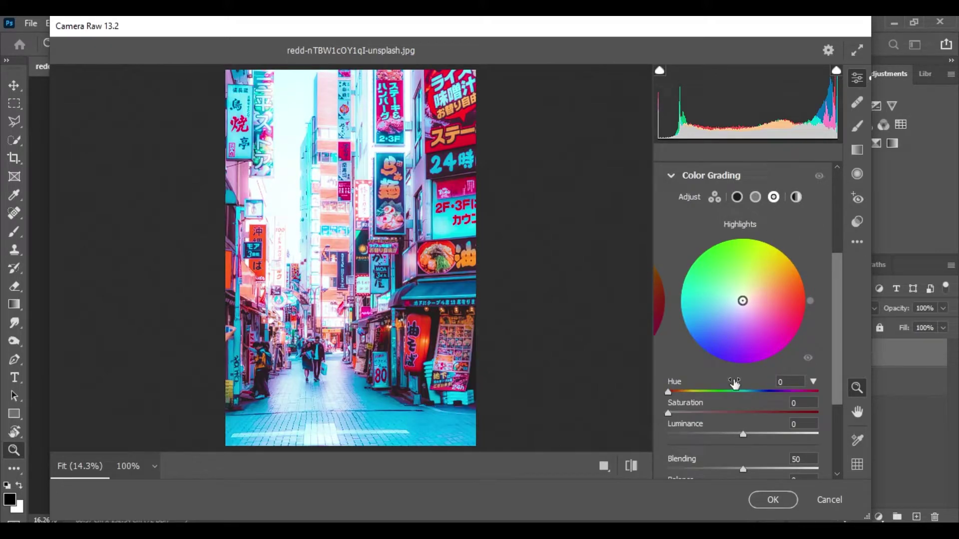
pyautogui.moveTo(683, 391); pyautogui.dragTo(774, 406)
pyautogui.moveTo(669, 413)
pyautogui.mouseDown()
pyautogui.moveTo(754, 419)
pyautogui.moveTo(690, 415)
pyautogui.mouseUp()
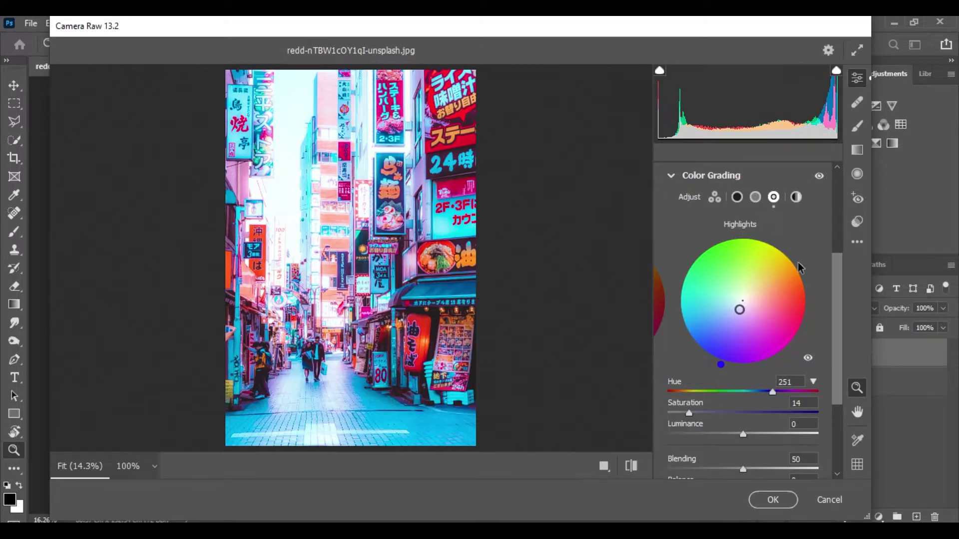
# Try a lower Color Grading Blending of 35, return it to 50, and set Balance to -15
pyautogui.scroll(-1, 814, 328)
pyautogui.scroll(-2, 742, 407)
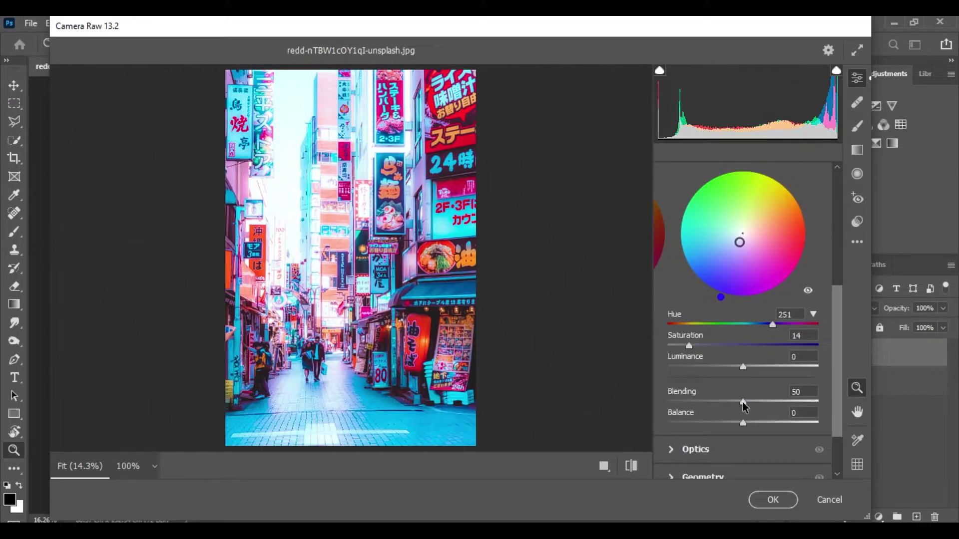
pyautogui.moveTo(743, 401); pyautogui.dragTo(721, 410)
pyautogui.scroll(-1, 755, 387)
pyautogui.scroll(3, 751, 379)
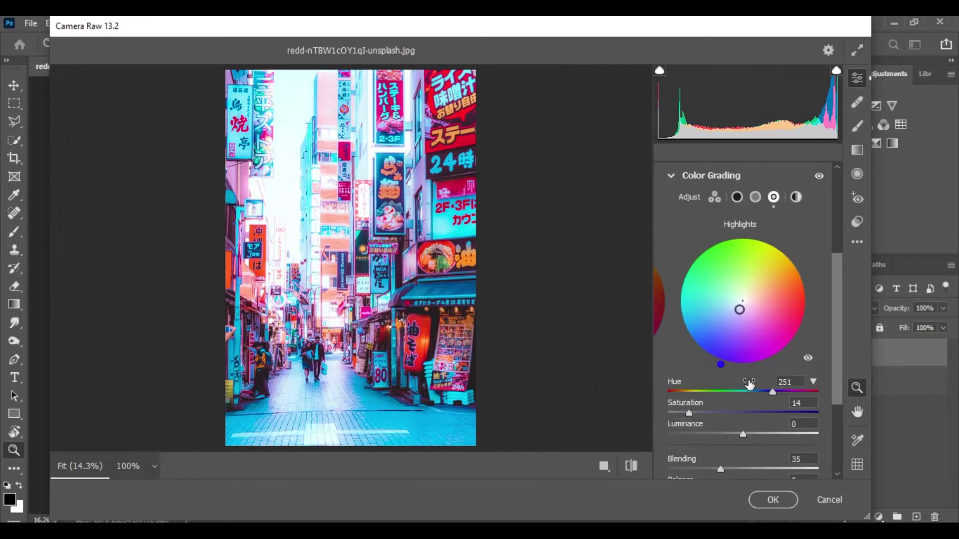
pyautogui.scroll(-3, 749, 383)
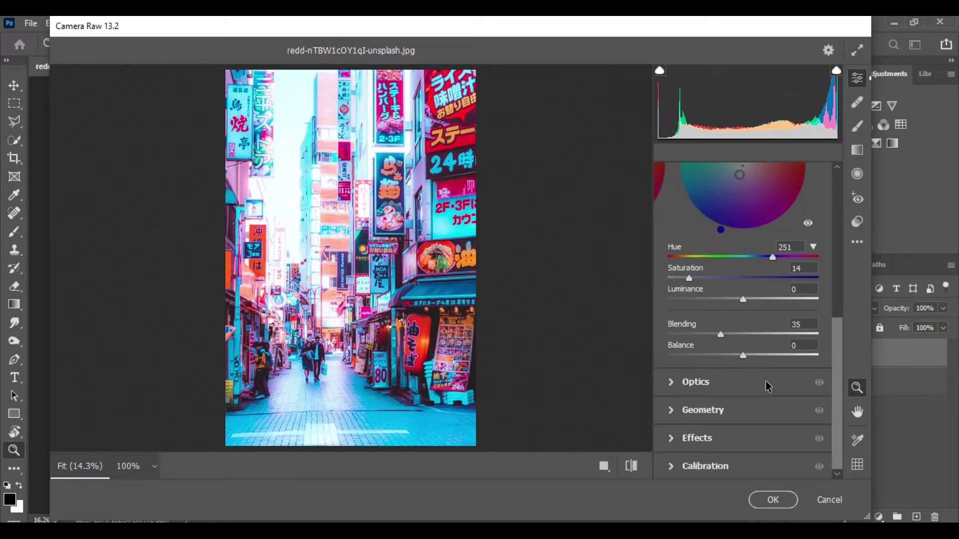
pyautogui.moveTo(721, 334); pyautogui.dragTo(733, 359)
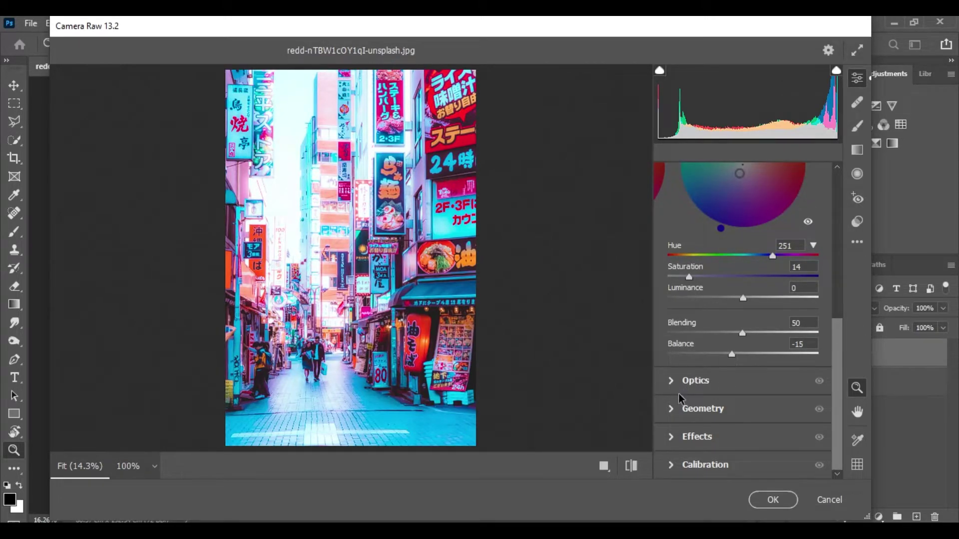
# In the Calibration adjustments, set the Green Primary hue to -8 and the Blue Primary hue to +9
pyautogui.click(670, 466)
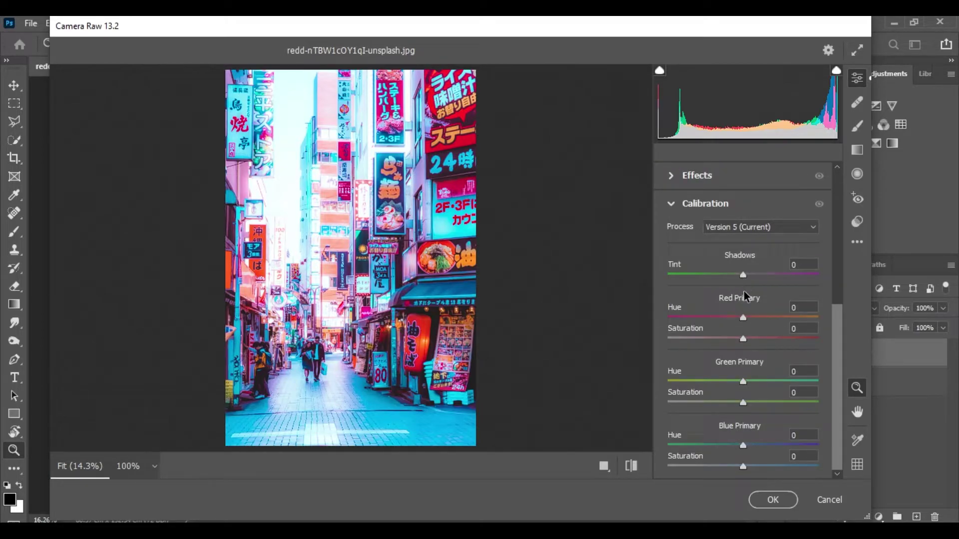
pyautogui.moveTo(743, 383); pyautogui.dragTo(736, 385)
pyautogui.moveTo(745, 446); pyautogui.dragTo(753, 449)
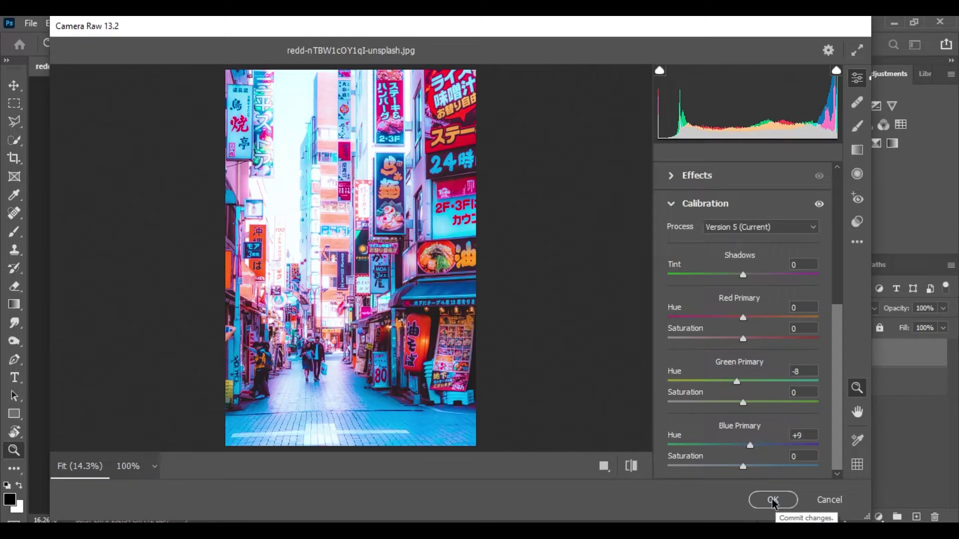
# Compare the graded photo with the original by cycling the before/after views and toggling the default settings, ending on the graded single view
pyautogui.click(631, 466)
pyautogui.click(630, 466)
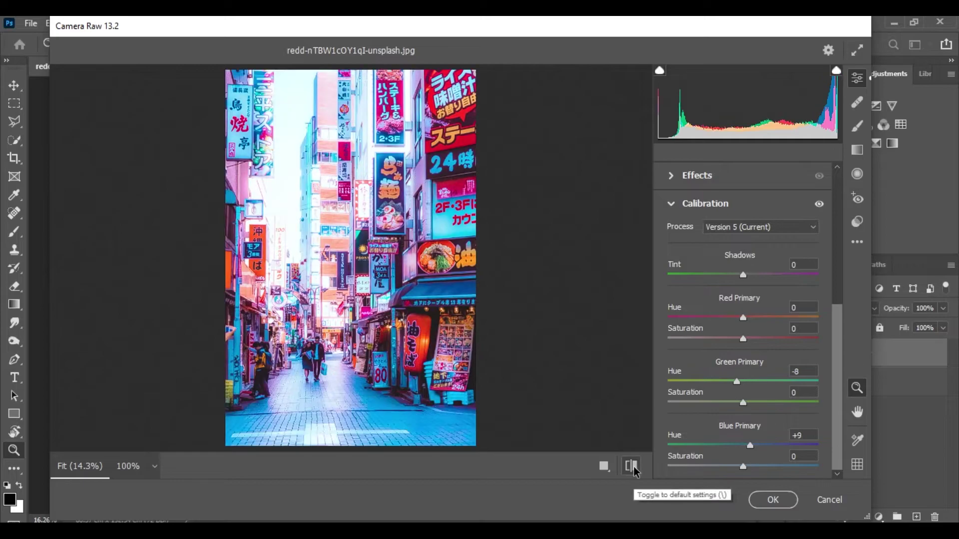
pyautogui.click(604, 466)
pyautogui.click(606, 467)
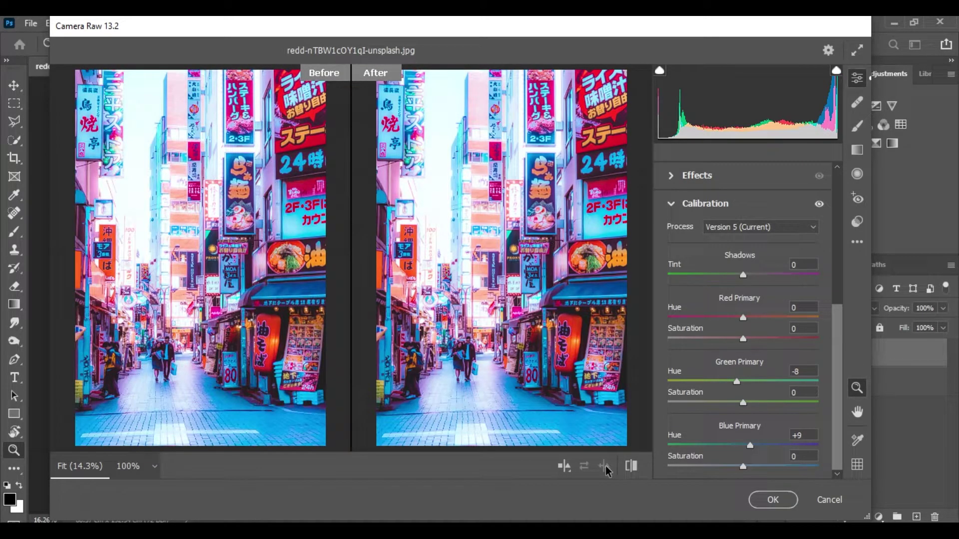
pyautogui.click(564, 466)
pyautogui.click(632, 468)
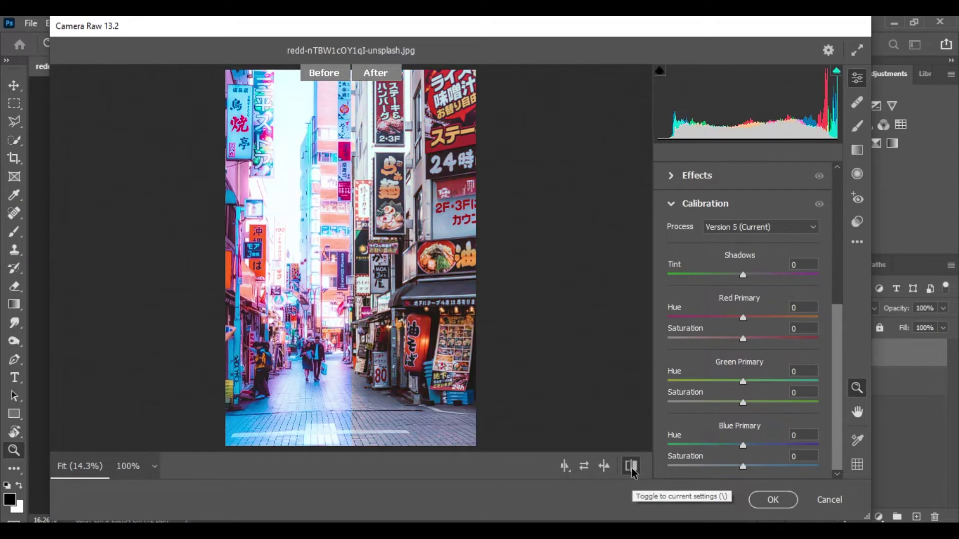
pyautogui.click(632, 469)
pyautogui.click(632, 469)
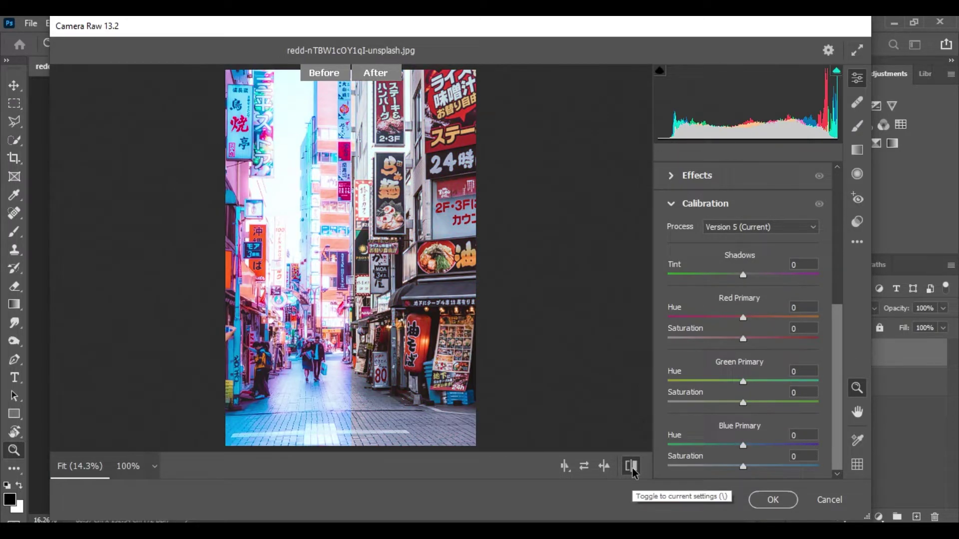
pyautogui.click(632, 470)
pyautogui.click(565, 466)
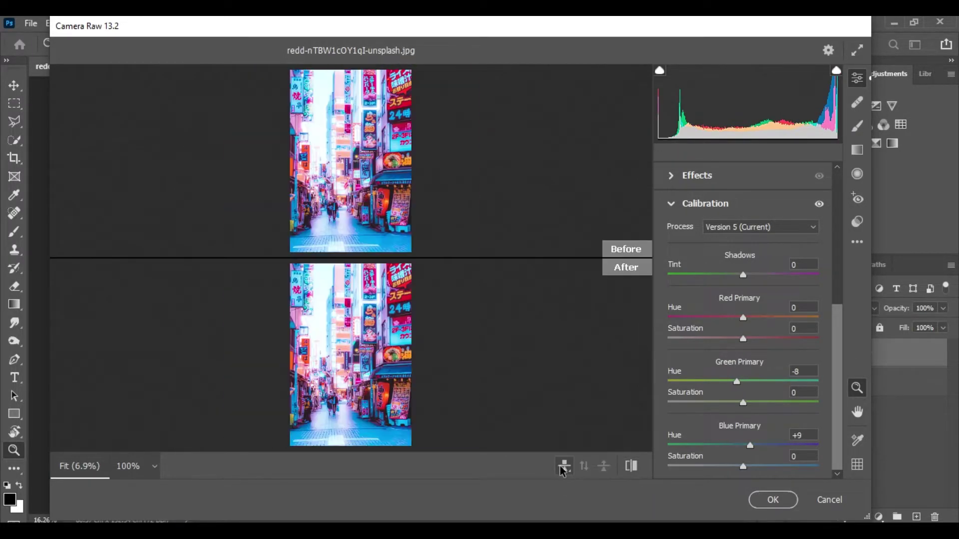
pyautogui.click(632, 469)
pyautogui.click(631, 469)
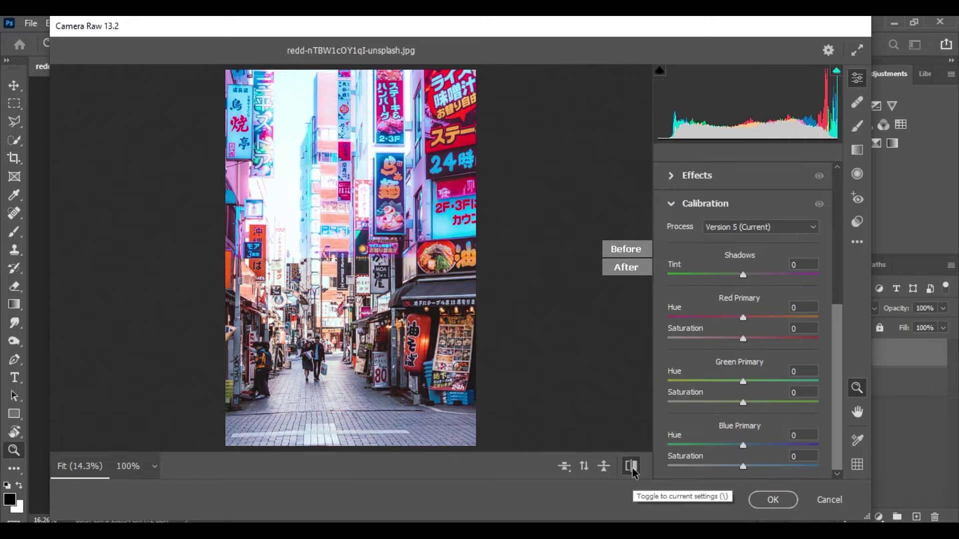
pyautogui.click(631, 469)
pyautogui.click(631, 470)
pyautogui.click(631, 469)
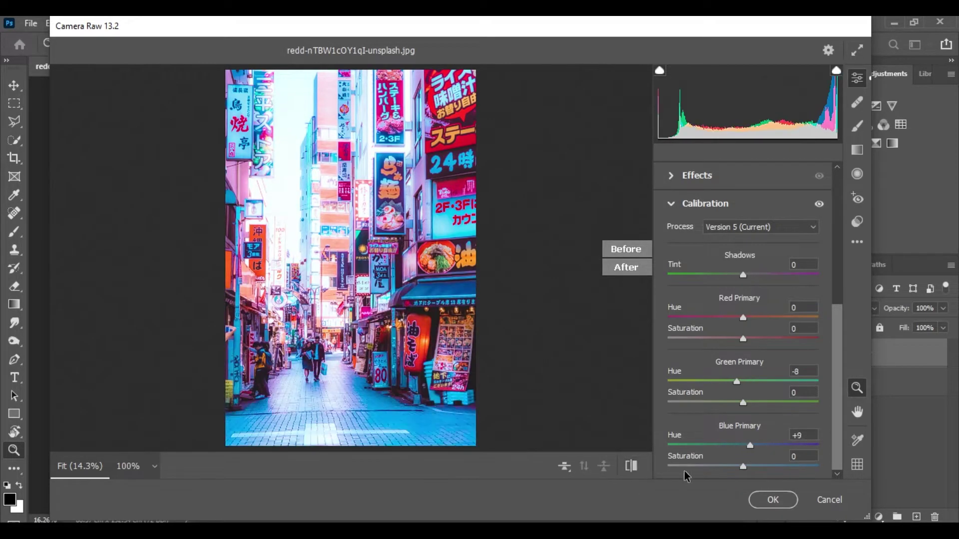
# Apply the Camera Raw adjustments to the photo layer
pyautogui.click(773, 499)
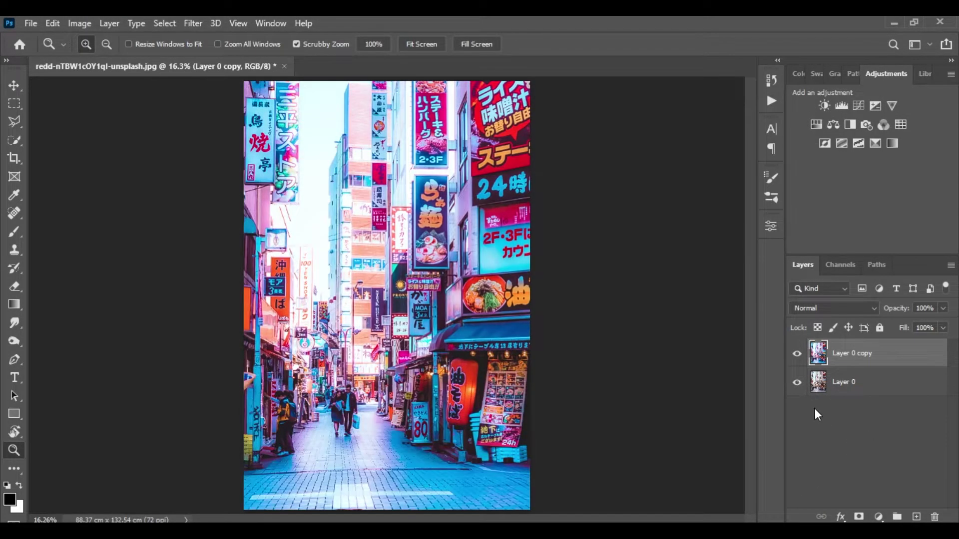
# Check the graded Layer 0 copy against the original, and open it in the Nik Collection's Color Efex Pro 4 filter
pyautogui.click(798, 354)
pyautogui.click(797, 354)
pyautogui.click(165, 23)
pyautogui.moveTo(193, 23)
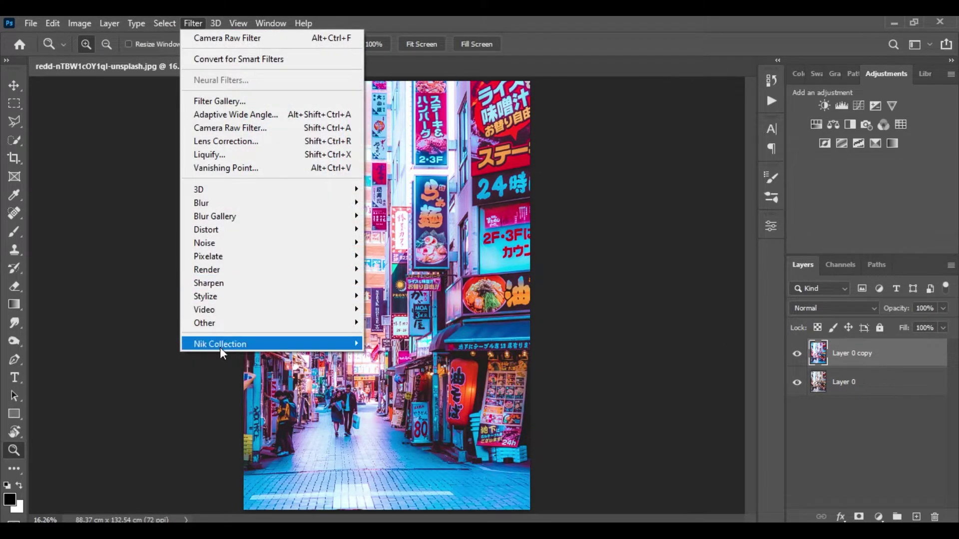
pyautogui.moveTo(293, 349)
pyautogui.click(444, 360)
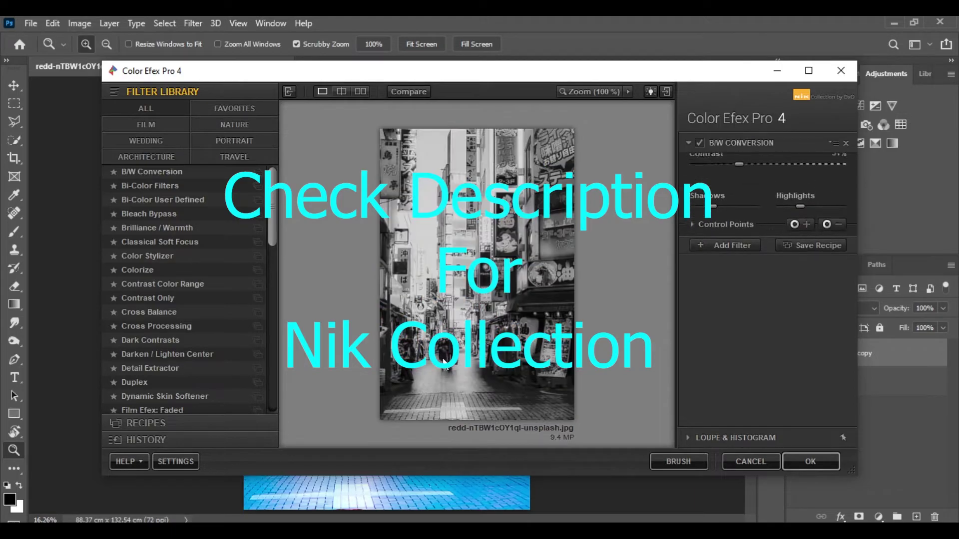
# Replace the B/W Conversion filter with Detail Extractor and enlarge the Color Efex Pro window to full screen
pyautogui.click(845, 143)
pyautogui.moveTo(274, 203); pyautogui.dragTo(275, 232)
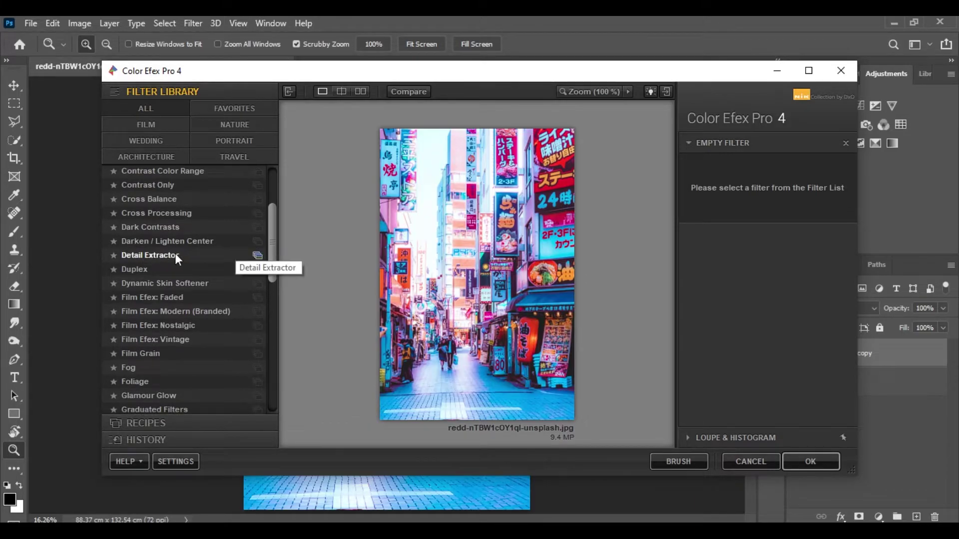
pyautogui.click(149, 256)
pyautogui.press('super+Up')
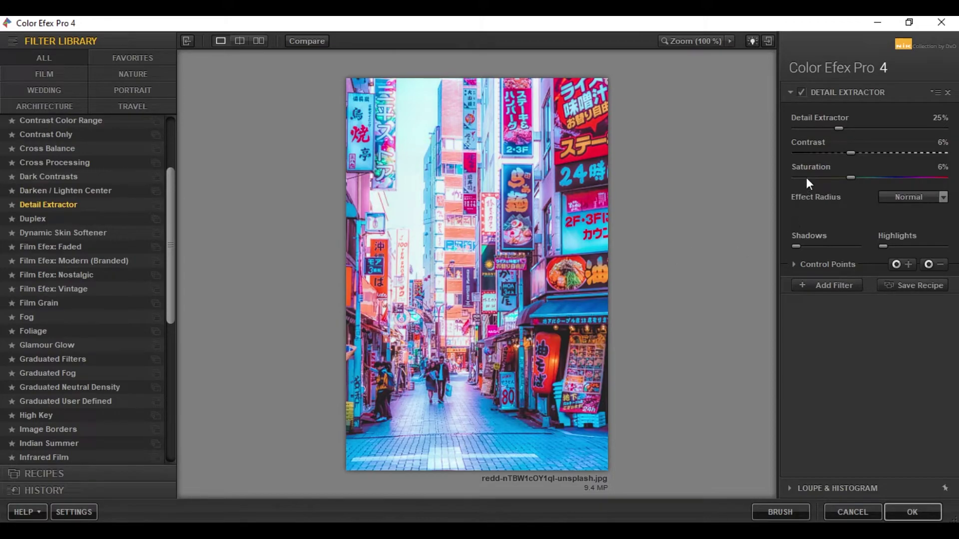
# Set Detail Extractor to 34% and its Contrast to -26%, keeping the Effect Radius at Normal
pyautogui.moveTo(837, 129); pyautogui.dragTo(841, 129)
pyautogui.moveTo(828, 154); pyautogui.dragTo(823, 155)
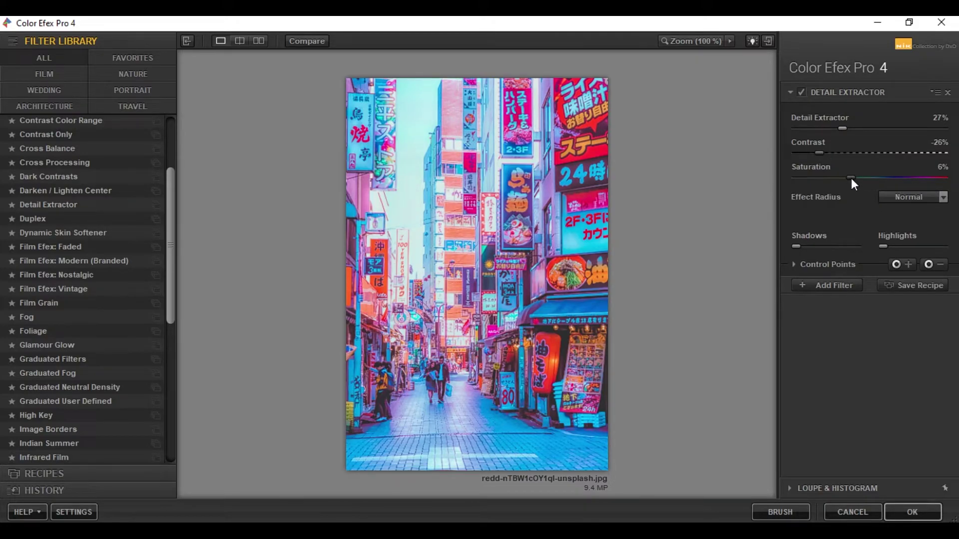
pyautogui.click(943, 198)
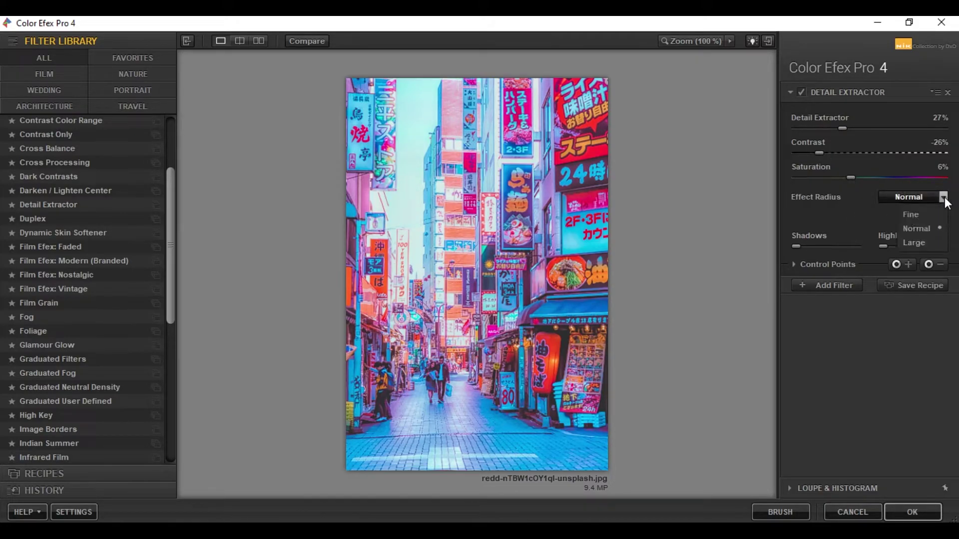
pyautogui.click(943, 198)
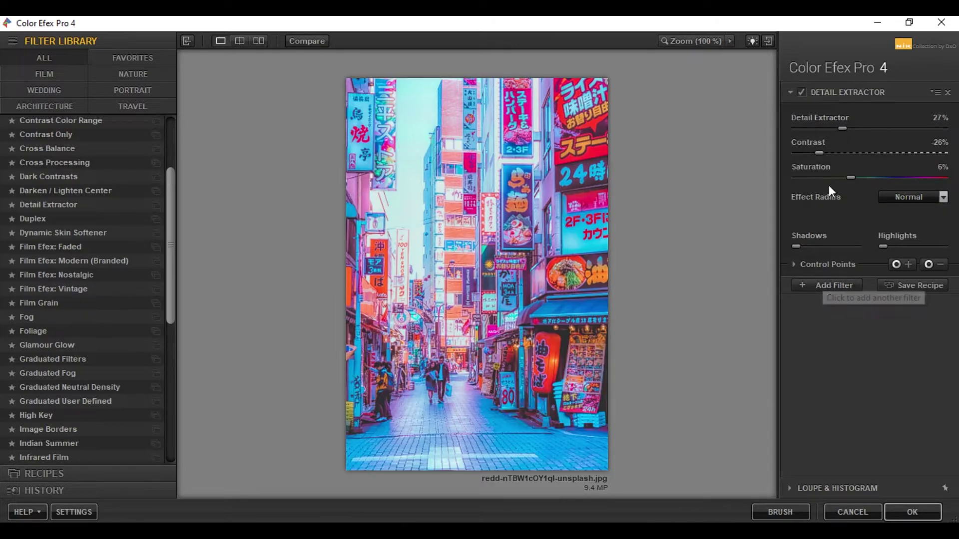
pyautogui.moveTo(841, 128); pyautogui.dragTo(852, 129)
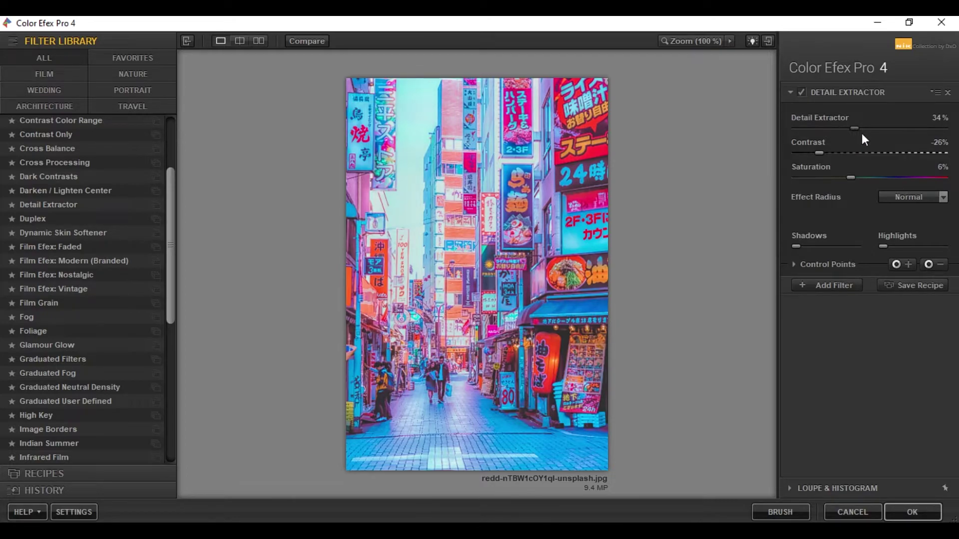
# Stack a Classical Soft Focus filter with Diffused Detail 40%, Strength 59% and Brightness -3%
pyautogui.click(829, 284)
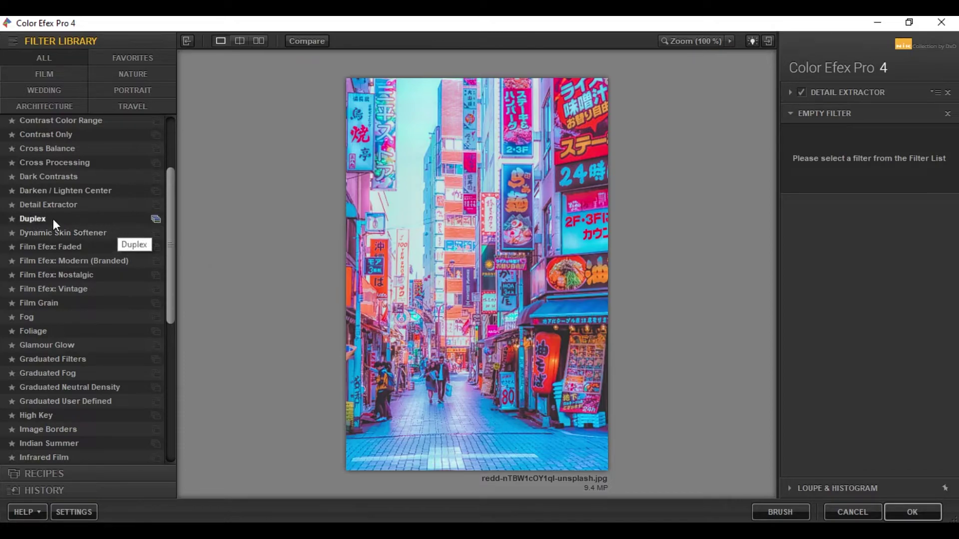
pyautogui.scroll(-3, 158, 299)
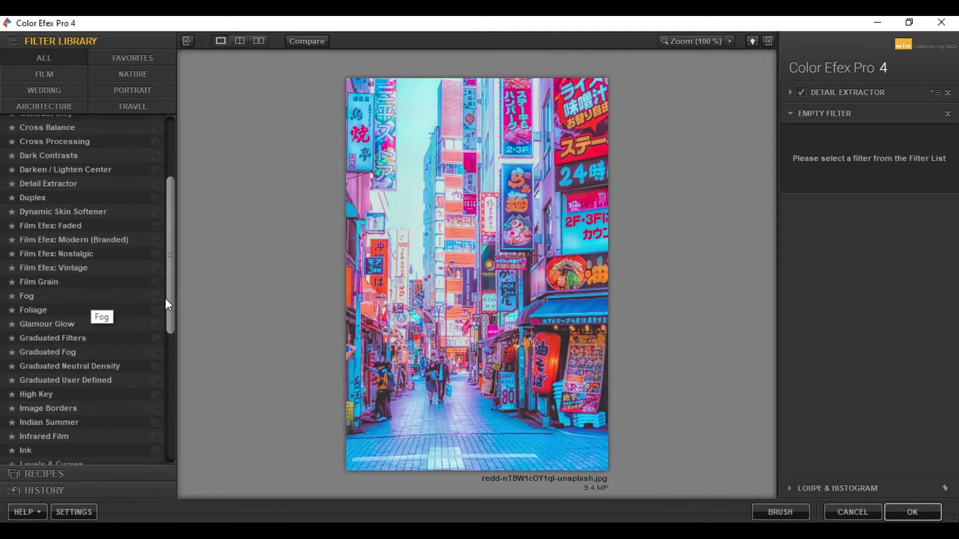
pyautogui.moveTo(166, 295); pyautogui.dragTo(170, 236)
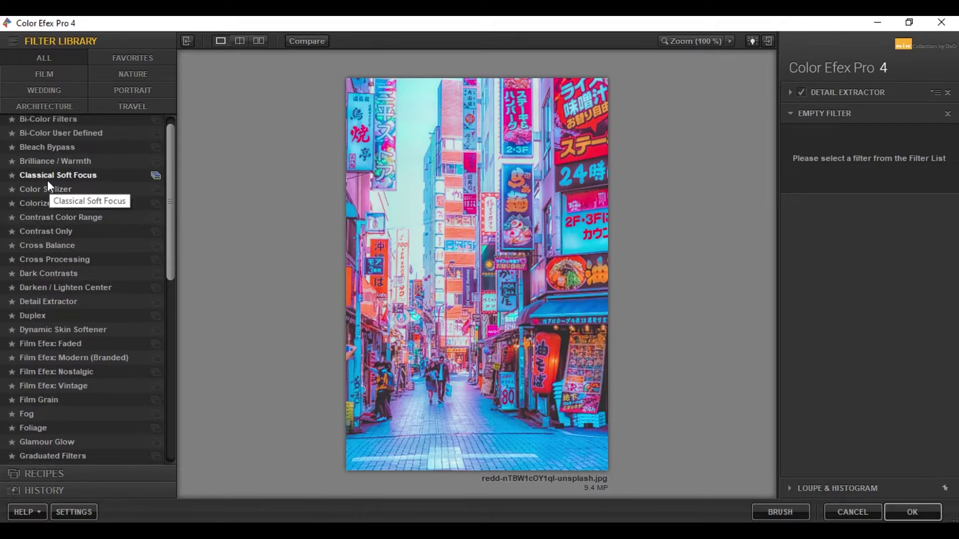
pyautogui.click(75, 175)
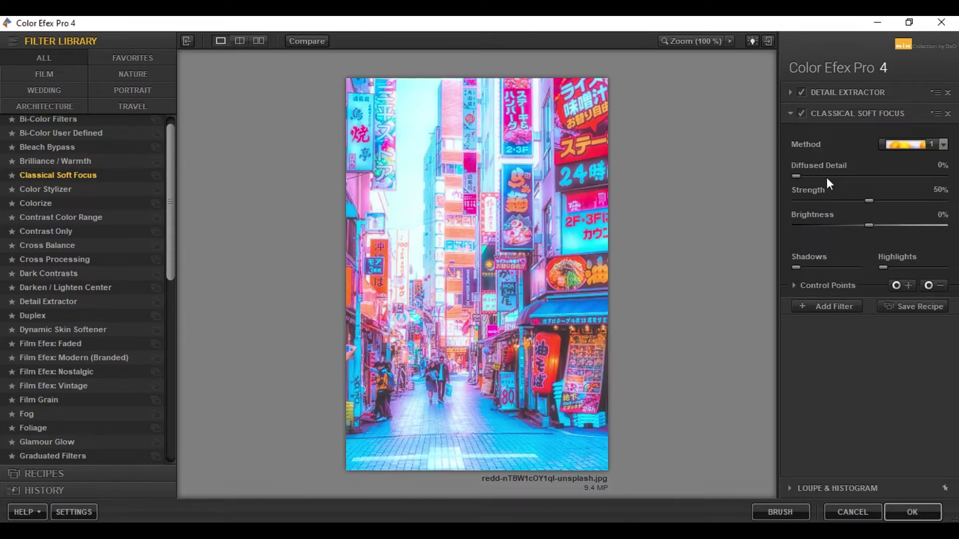
pyautogui.moveTo(805, 176); pyautogui.dragTo(858, 188)
pyautogui.moveTo(870, 204); pyautogui.dragTo(878, 205)
pyautogui.moveTo(876, 225)
pyautogui.mouseDown()
pyautogui.moveTo(824, 226)
pyautogui.moveTo(870, 232)
pyautogui.mouseUp()
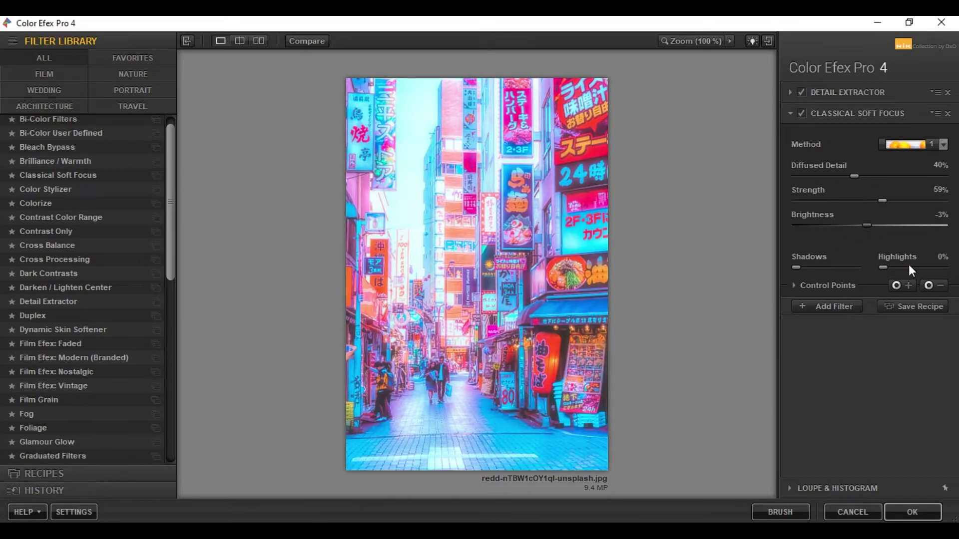
# Stack a Film Efex: Vintage filter with Saturation 60%, Warmth 52% and Vignette 22%
pyautogui.click(839, 305)
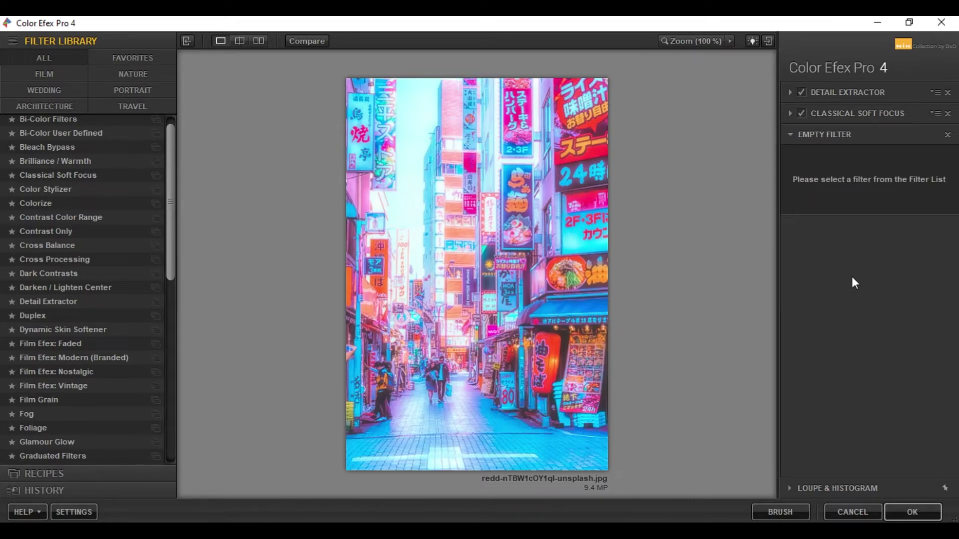
pyautogui.moveTo(173, 191); pyautogui.dragTo(172, 215)
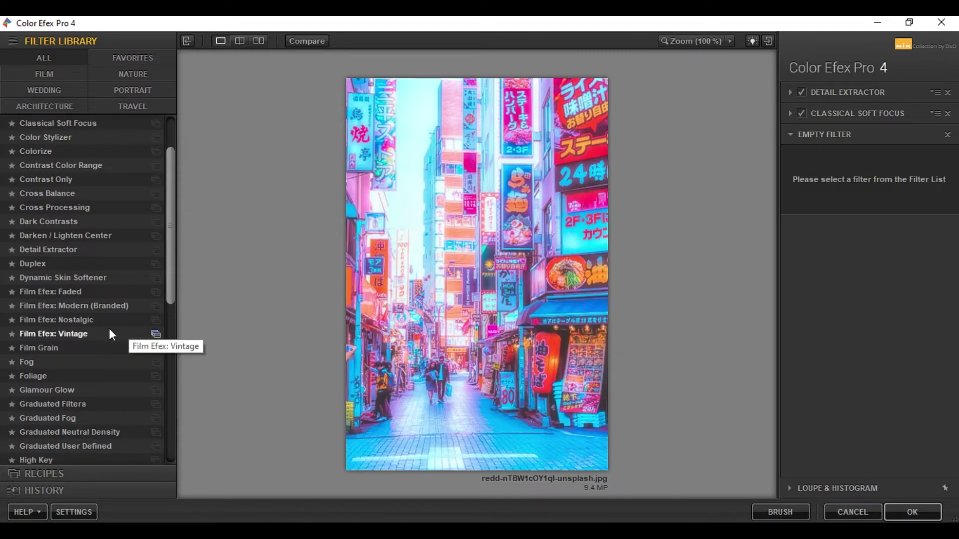
pyautogui.click(64, 334)
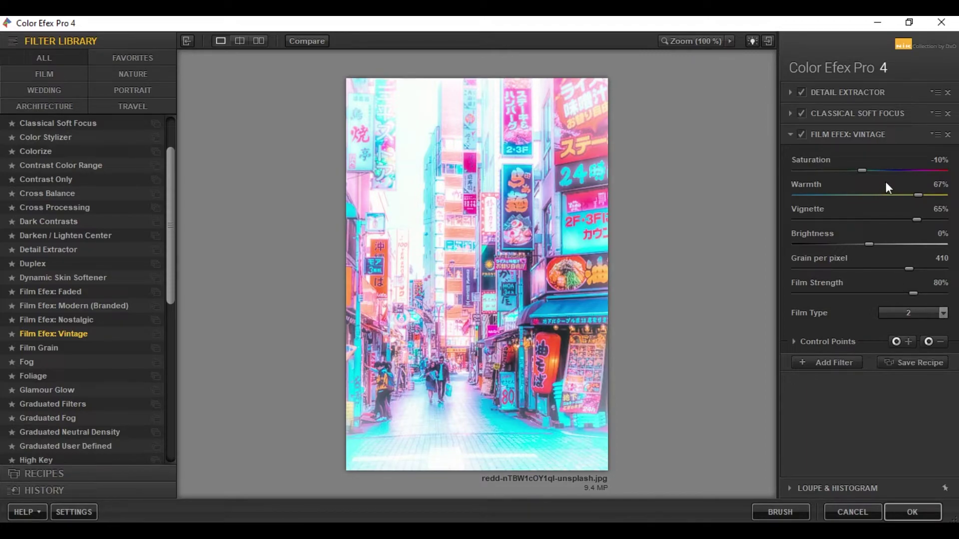
pyautogui.moveTo(865, 176); pyautogui.dragTo(916, 176)
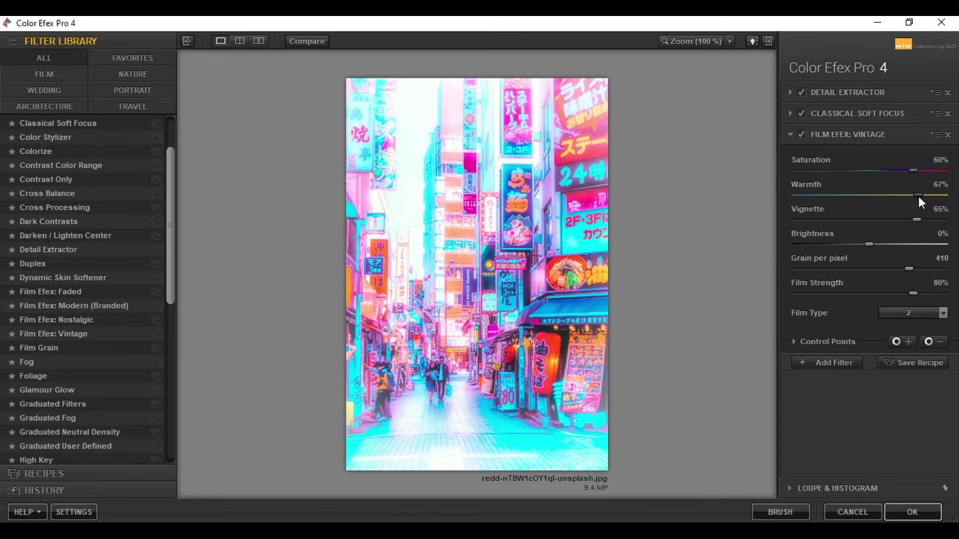
pyautogui.moveTo(916, 196)
pyautogui.mouseDown()
pyautogui.moveTo(897, 197)
pyautogui.moveTo(907, 197)
pyautogui.mouseUp()
pyautogui.moveTo(916, 220); pyautogui.dragTo(884, 220)
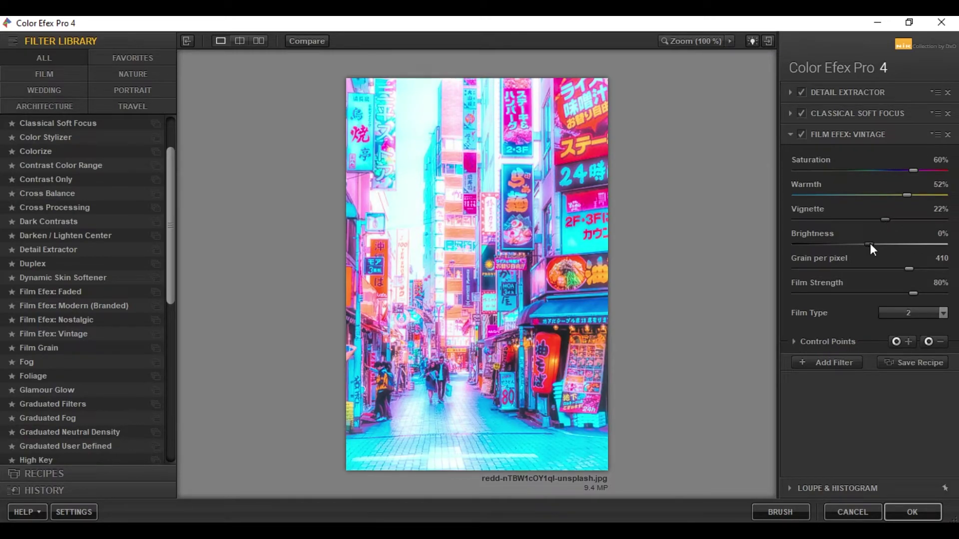
# Set the Film Efex: Vintage Brightness to -5% and Film Strength to 69%, keeping Film Type 2
pyautogui.moveTo(871, 244)
pyautogui.mouseDown()
pyautogui.moveTo(879, 247)
pyautogui.moveTo(861, 247)
pyautogui.mouseUp()
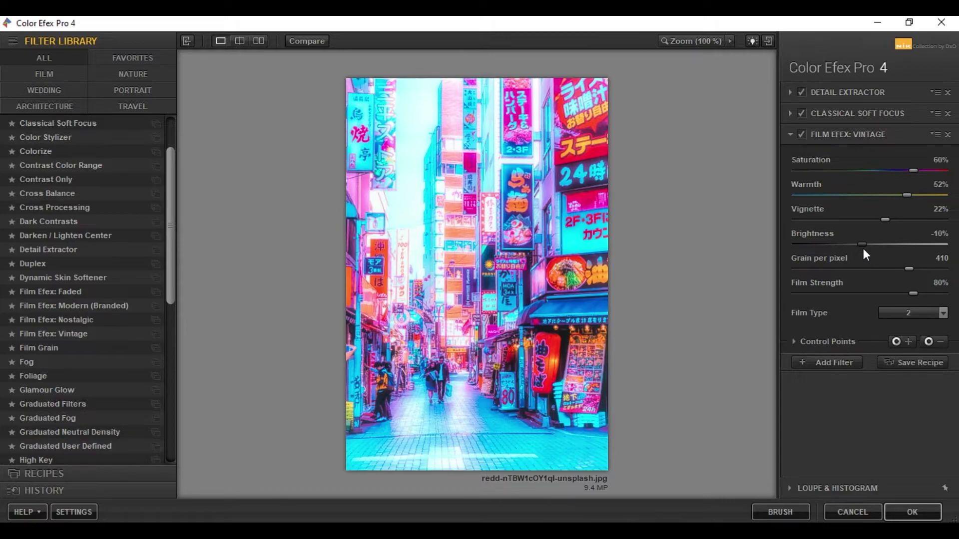
pyautogui.moveTo(861, 241); pyautogui.dragTo(865, 243)
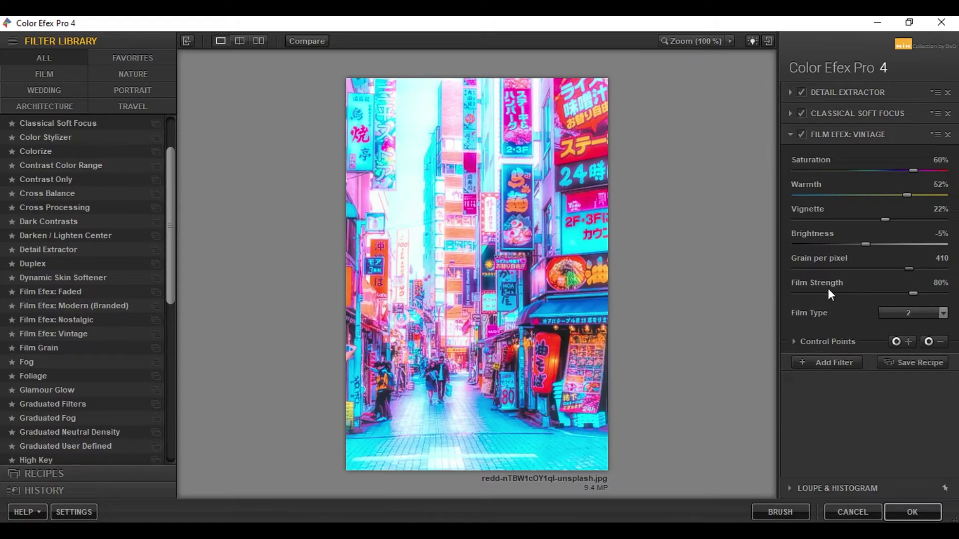
pyautogui.moveTo(912, 293); pyautogui.dragTo(892, 299)
pyautogui.click(944, 313)
pyautogui.scroll(3, 940, 112)
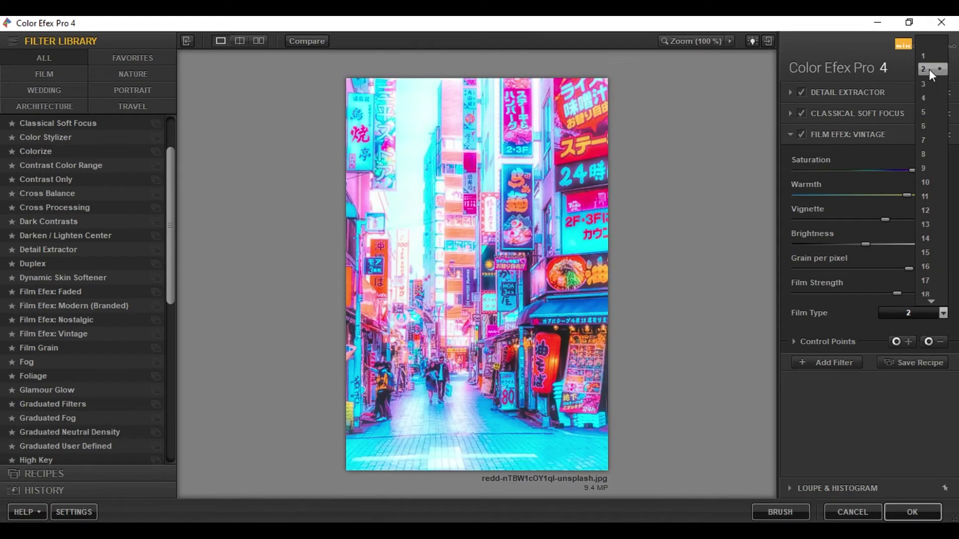
pyautogui.click(930, 68)
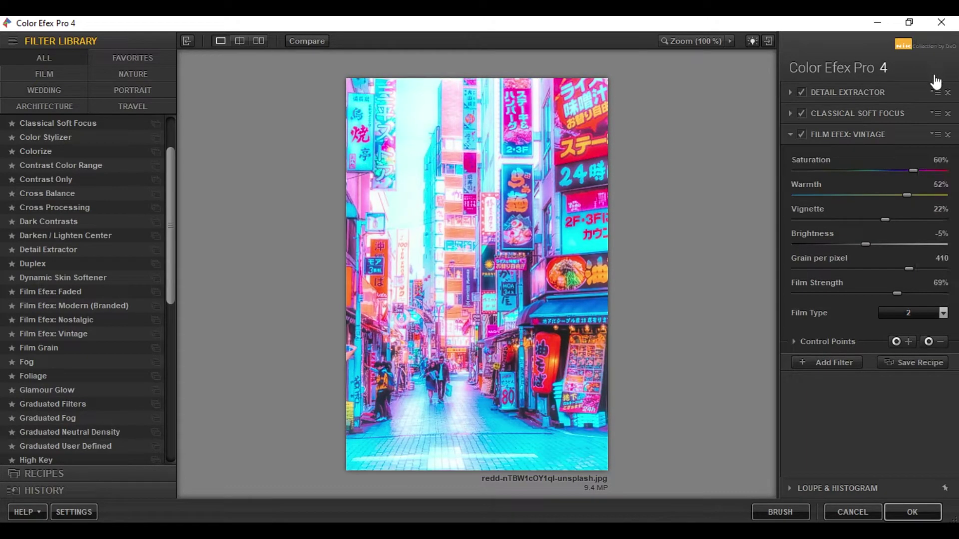
# Compare the photo with and without the Film Efex: Vintage effect, leaving the effect enabled
pyautogui.click(802, 134)
pyautogui.click(801, 134)
pyautogui.click(802, 134)
pyautogui.click(802, 134)
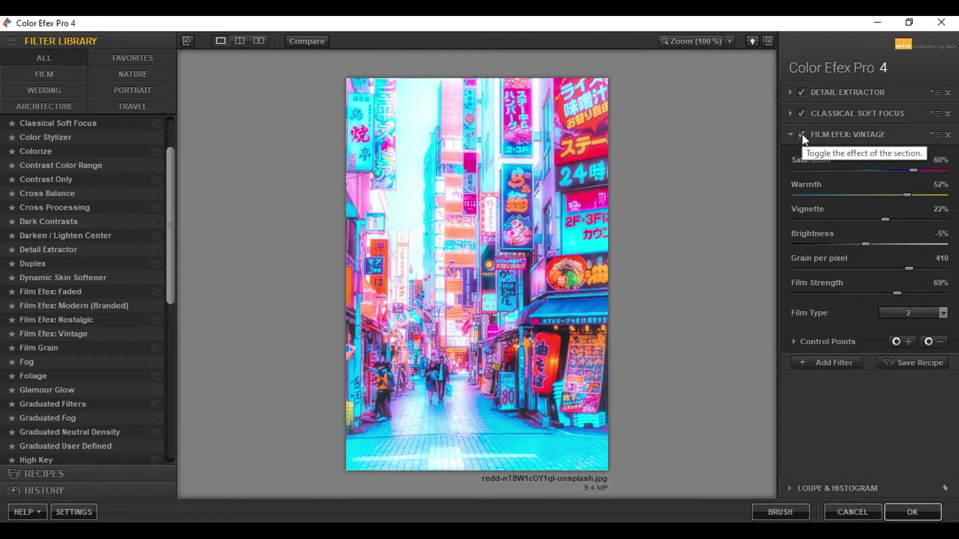
pyautogui.click(802, 135)
pyautogui.click(801, 135)
pyautogui.click(801, 134)
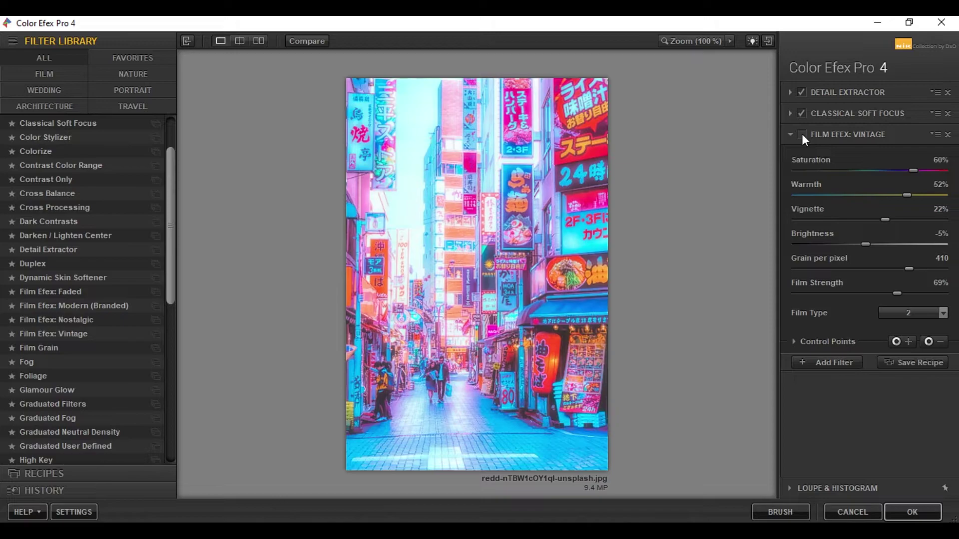
pyautogui.click(807, 136)
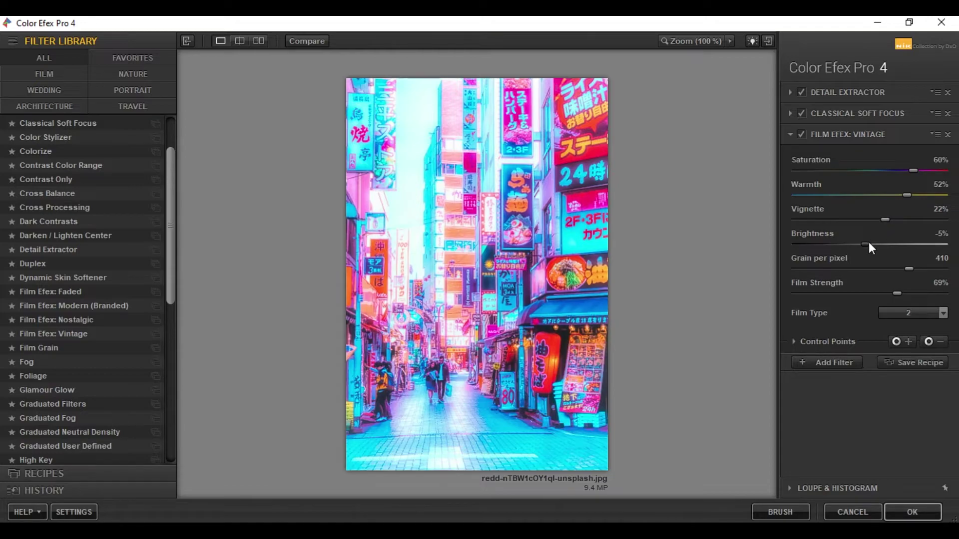
# Fine-tune the Film Efex: Vintage Brightness and apply the stacked Color Efex Pro filters to the photo
pyautogui.moveTo(868, 244)
pyautogui.mouseDown()
pyautogui.moveTo(855, 247)
pyautogui.moveTo(877, 249)
pyautogui.moveTo(869, 254)
pyautogui.mouseUp()
pyautogui.click(835, 362)
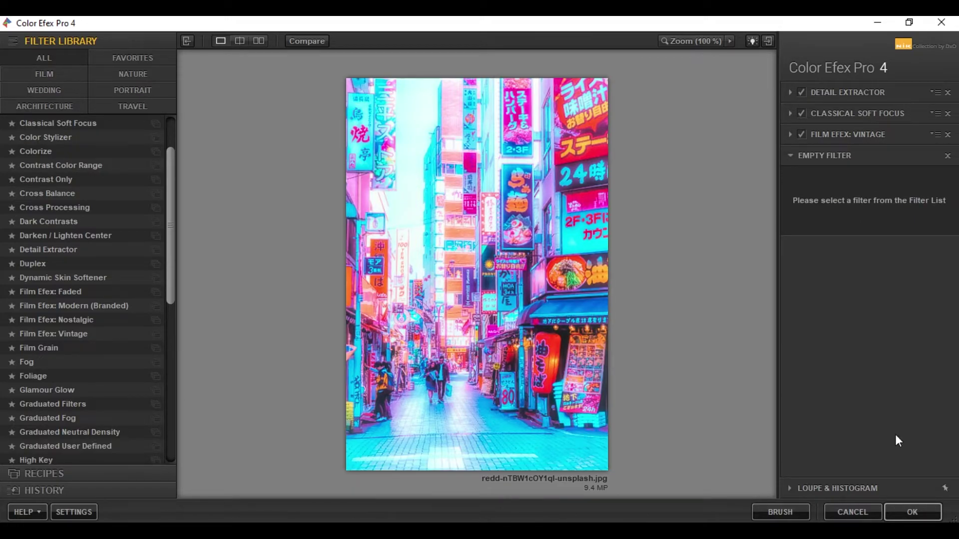
pyautogui.click(915, 511)
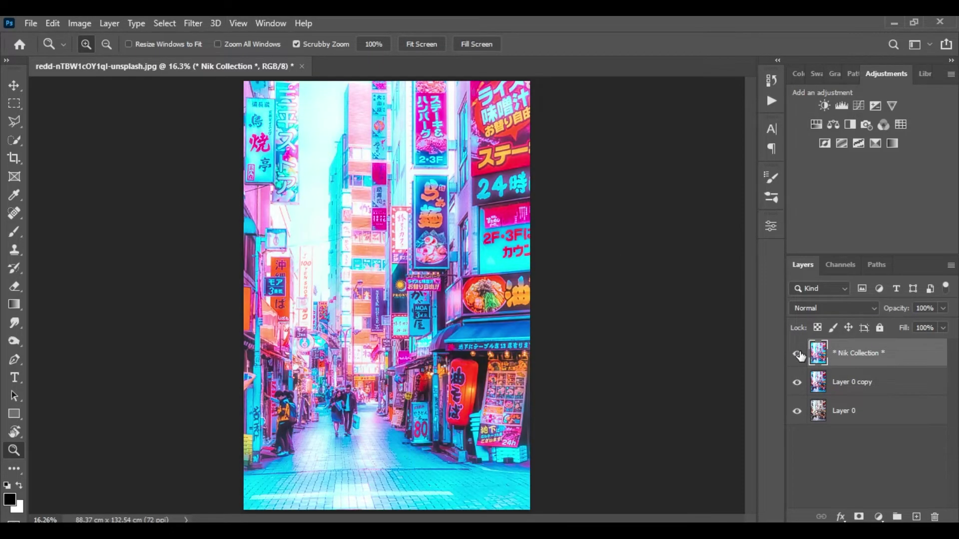
# Toggle the visibility of the Nik Collection and Layer 0 copy layers to compare the edit stages, leaving both visible
pyautogui.click(798, 354)
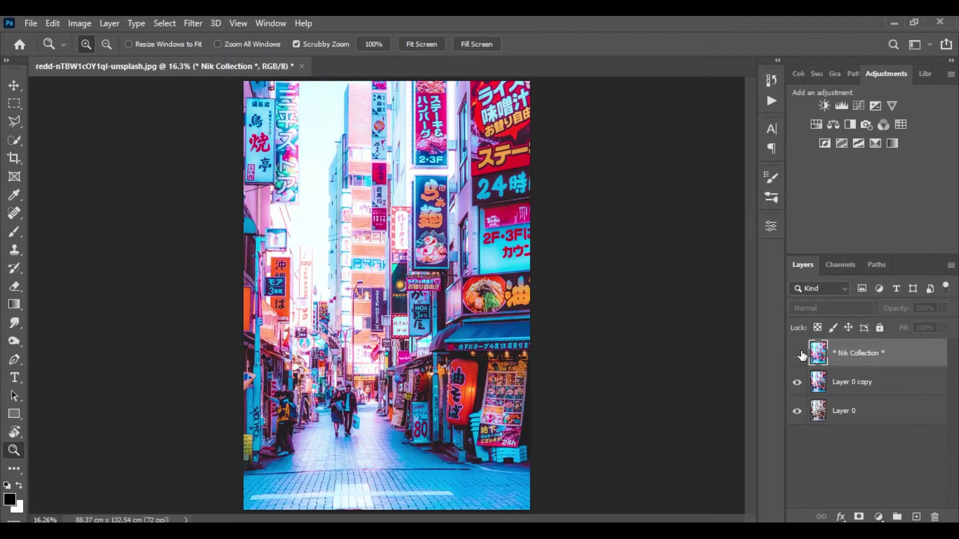
pyautogui.click(797, 383)
pyautogui.click(797, 353)
pyautogui.click(798, 354)
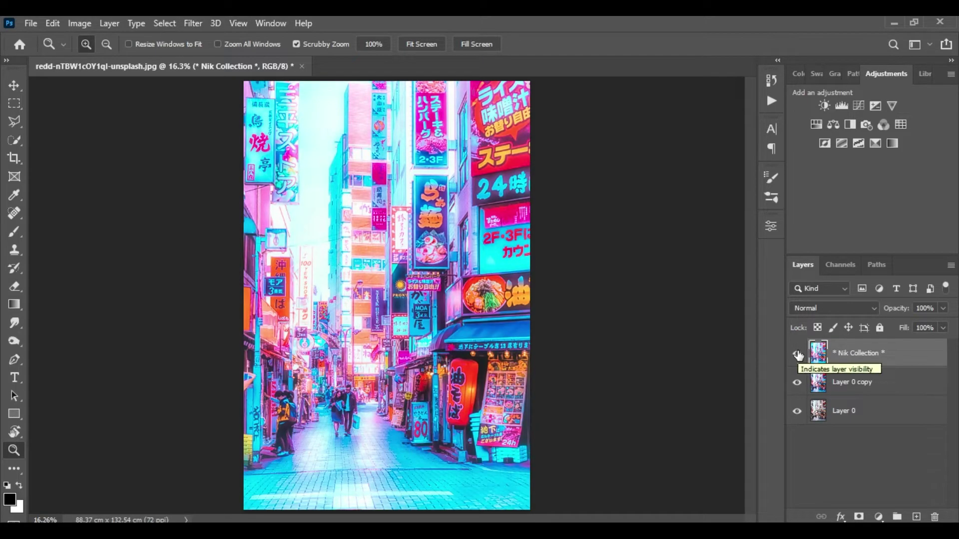
# Add a Brightness/Contrast adjustment layer above the Nik Collection layer and set its Brightness to -25
pyautogui.click(838, 384)
pyautogui.click(841, 361)
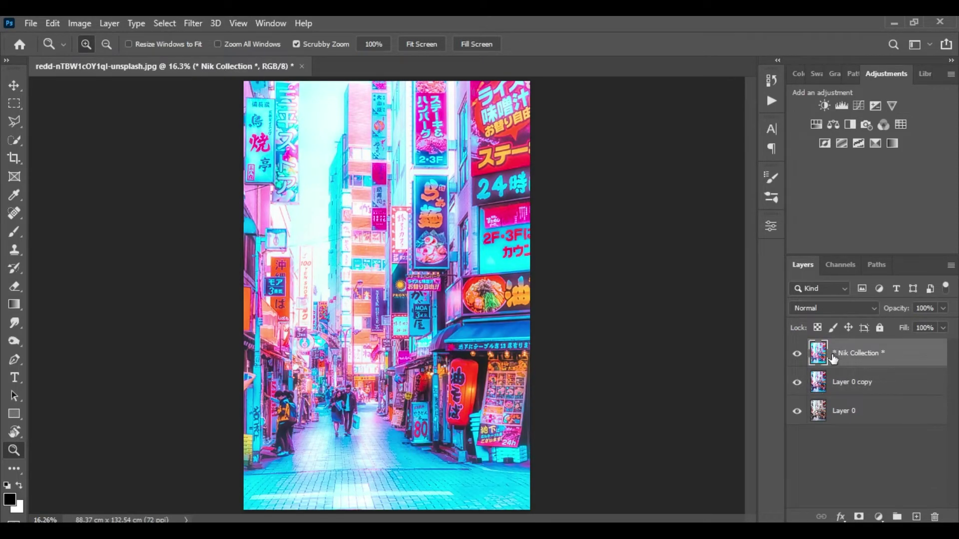
pyautogui.click(821, 105)
pyautogui.moveTo(652, 305); pyautogui.dragTo(637, 320)
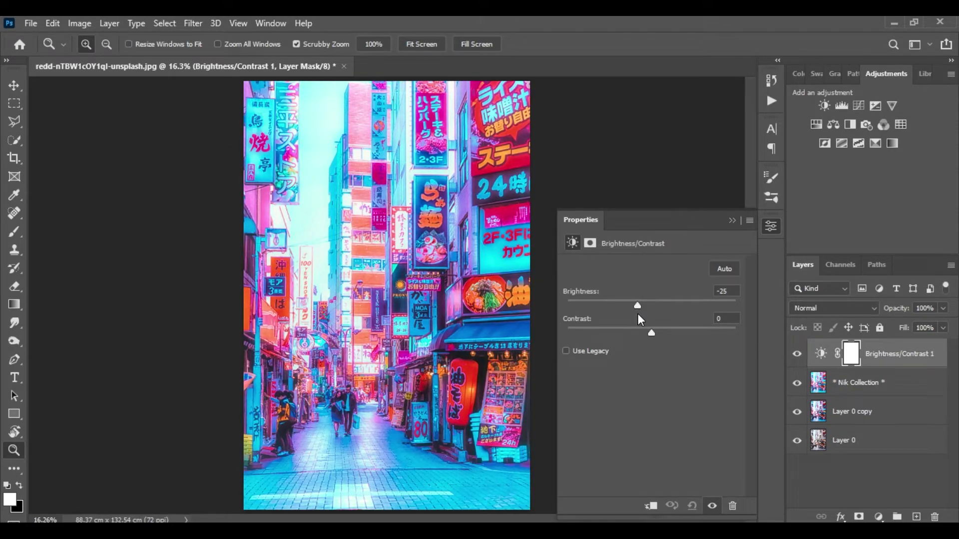
pyautogui.click(732, 220)
# Compare the photo with and without the Brightness/Contrast adjustment layer
pyautogui.click(797, 354)
pyautogui.click(797, 355)
pyautogui.click(797, 355)
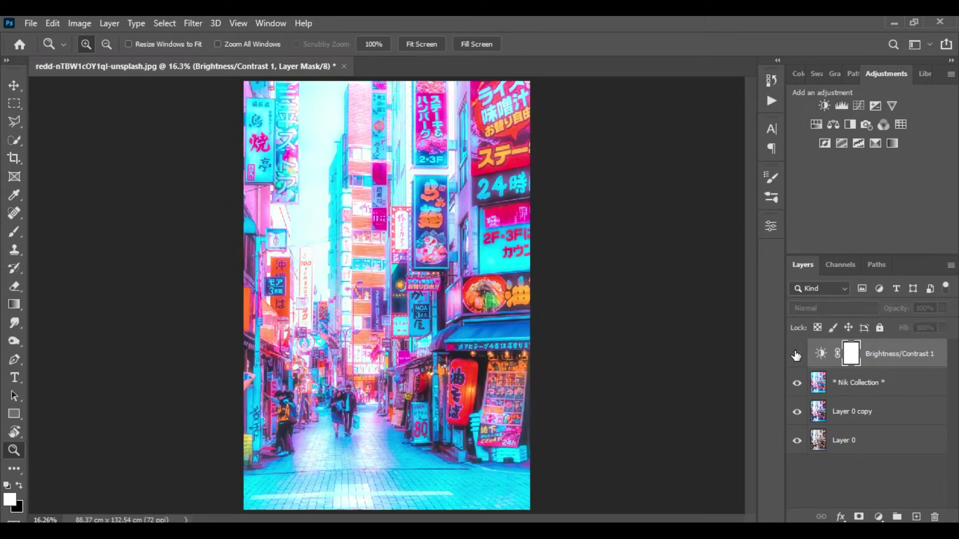
pyautogui.click(797, 355)
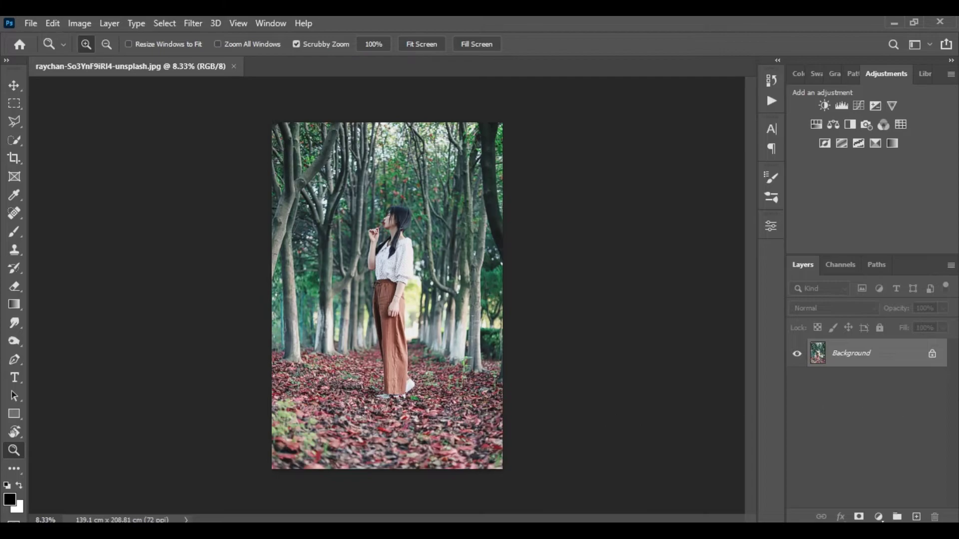
# Unlock the forest portrait's Background layer and make a duplicate of it as a smart object
pyautogui.click(932, 355)
pyautogui.rightClick(930, 359)
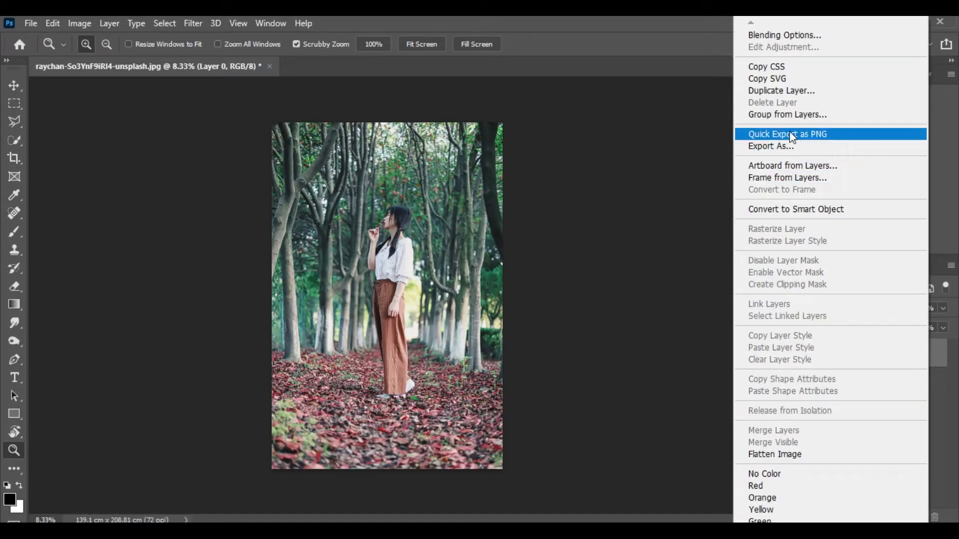
pyautogui.click(790, 90)
pyautogui.click(592, 149)
pyautogui.rightClick(855, 350)
pyautogui.click(739, 209)
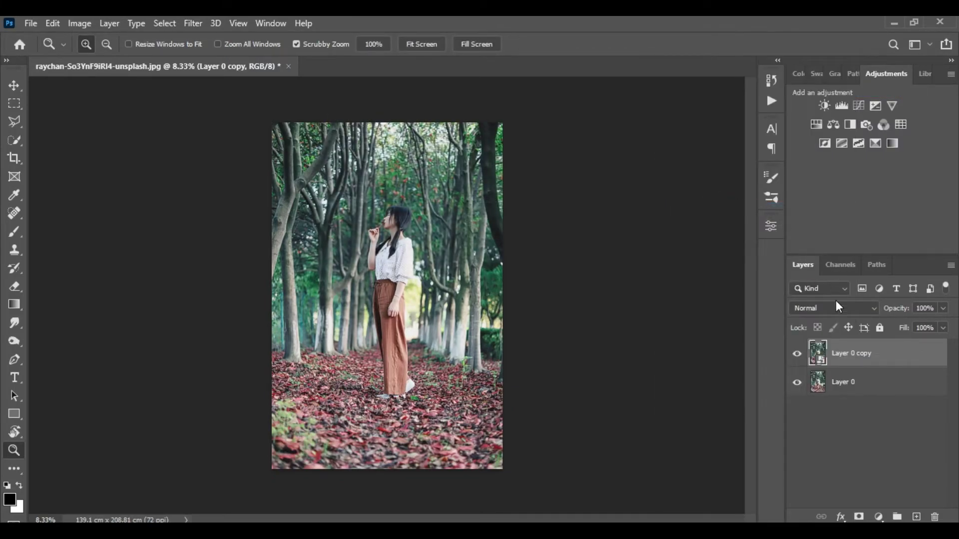
# Start the Camera Raw Filter on Layer 0 copy and load the saved edit settings file into it
pyautogui.click(193, 23)
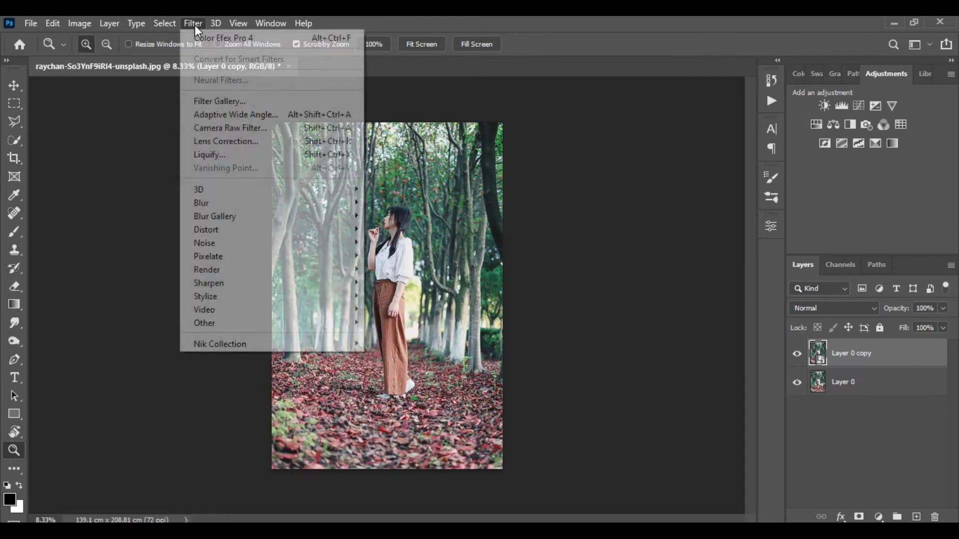
pyautogui.click(238, 131)
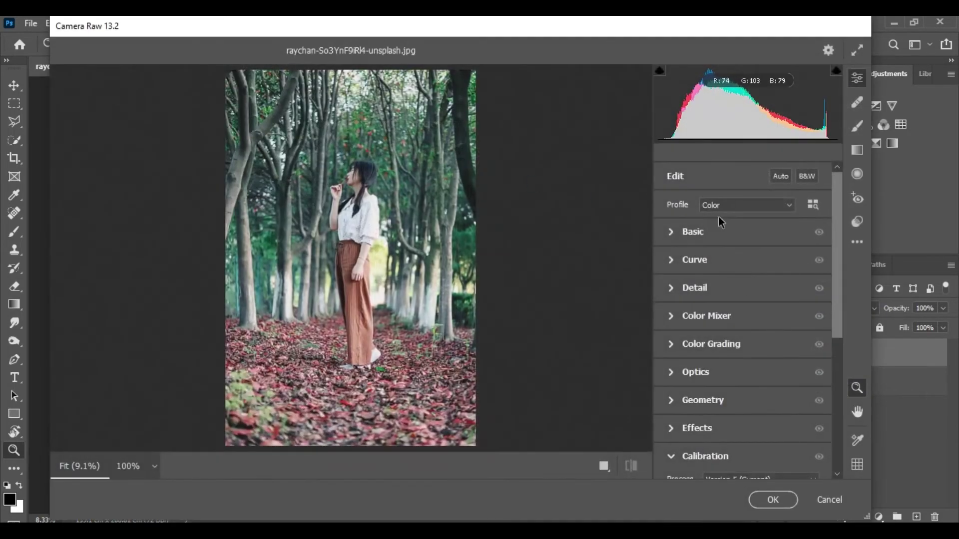
pyautogui.click(858, 243)
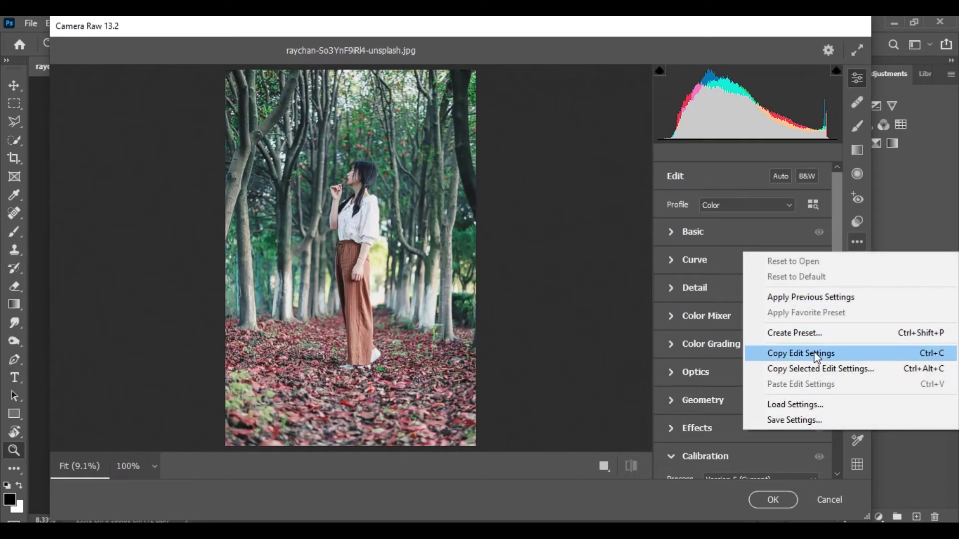
pyautogui.click(794, 403)
pyautogui.click(215, 150)
pyautogui.click(619, 415)
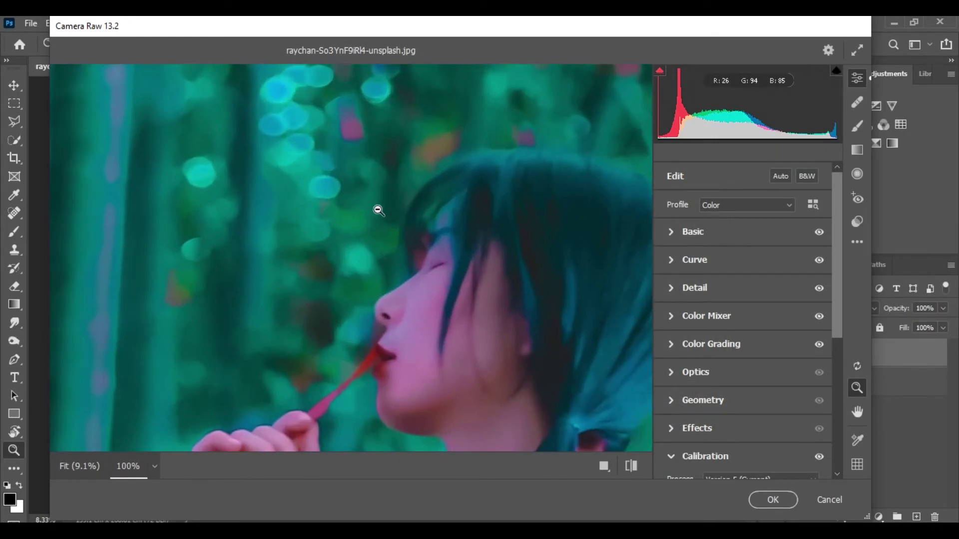
# Set Exposure to +0.20, Whites to +15 and Highlights to -40, raise Clarity somewhat, and apply the Camera Raw Filter
pyautogui.click(378, 209)
pyautogui.click(432, 277)
pyautogui.click(710, 232)
pyautogui.moveTo(742, 286); pyautogui.dragTo(746, 288)
pyautogui.moveTo(763, 371); pyautogui.dragTo(754, 371)
pyautogui.moveTo(696, 329); pyautogui.dragTo(713, 331)
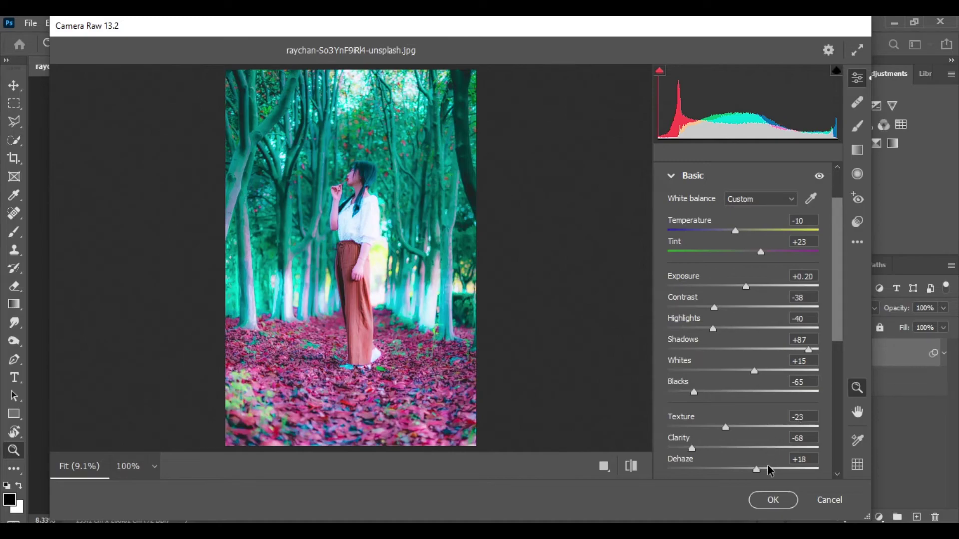
pyautogui.moveTo(692, 448); pyautogui.dragTo(705, 449)
pyautogui.click(773, 500)
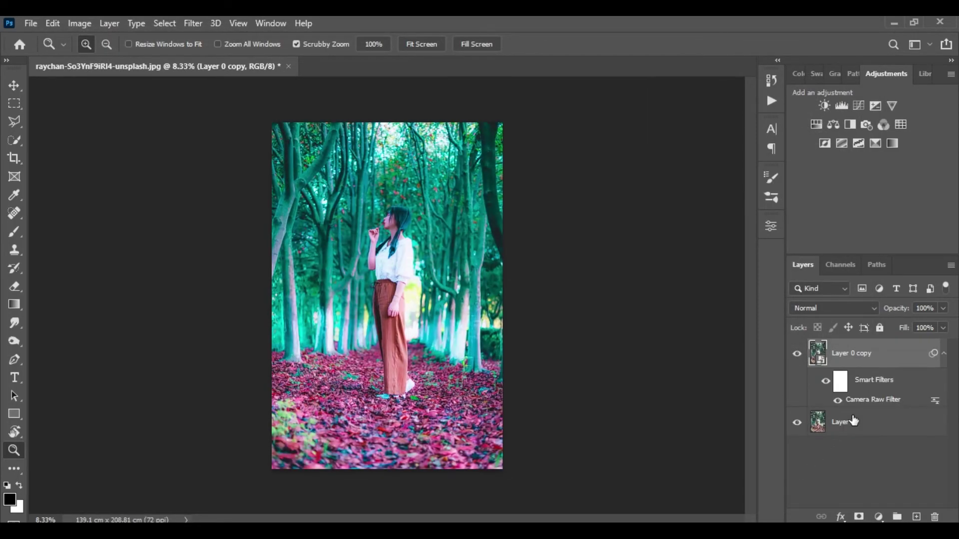
# Apply Color Efex Pro 4 to Layer 0 copy with Film Efex: Vintage Saturation -25%, Vignette 8% and a slightly raised Brightness
pyautogui.click(193, 23)
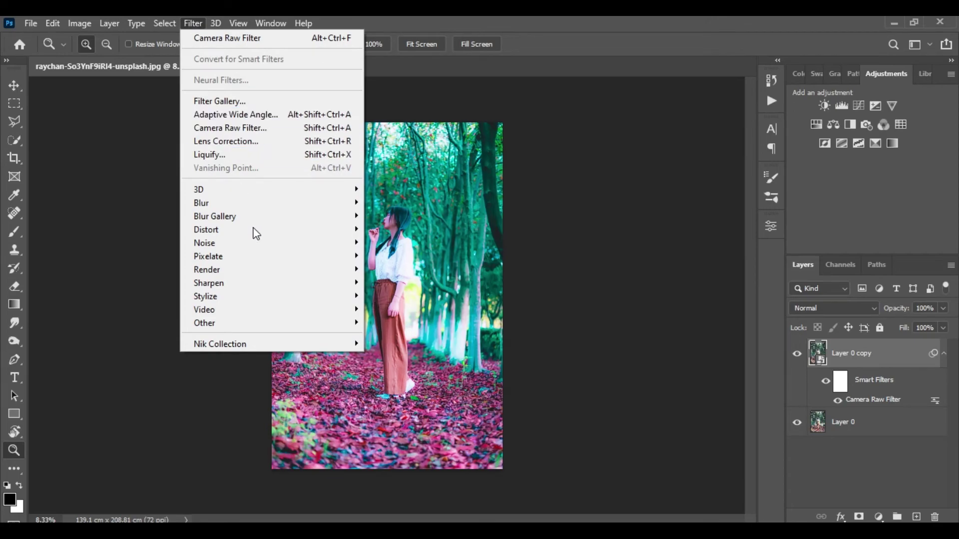
pyautogui.moveTo(348, 346)
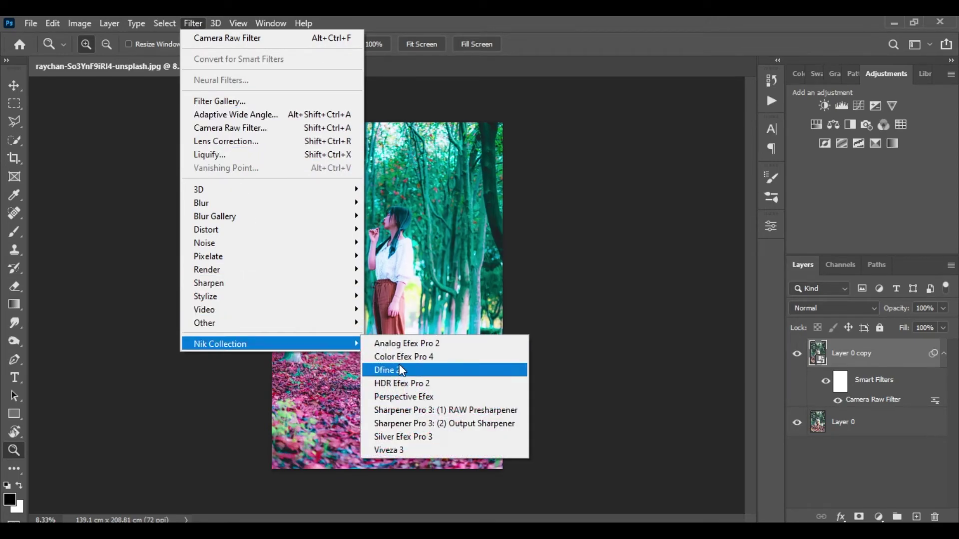
pyautogui.click(396, 357)
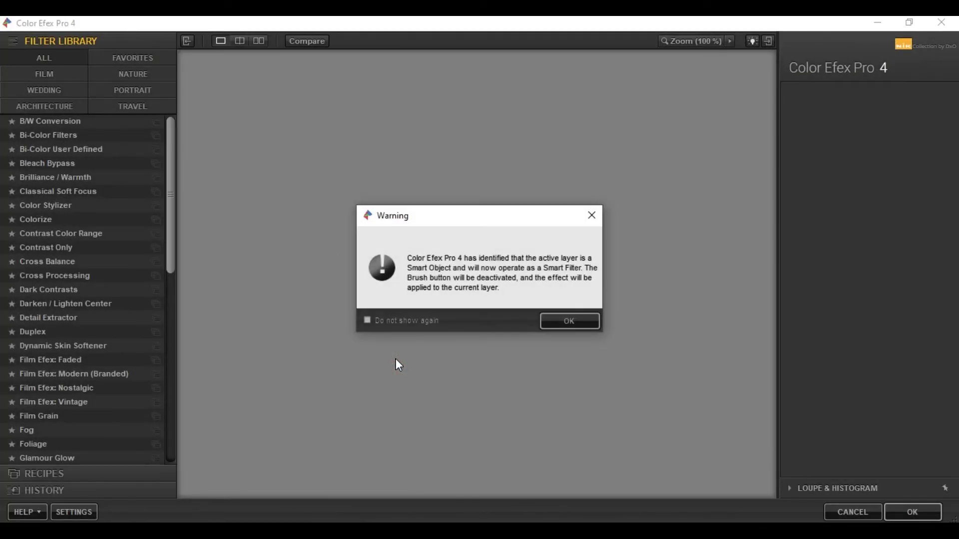
pyautogui.click(569, 319)
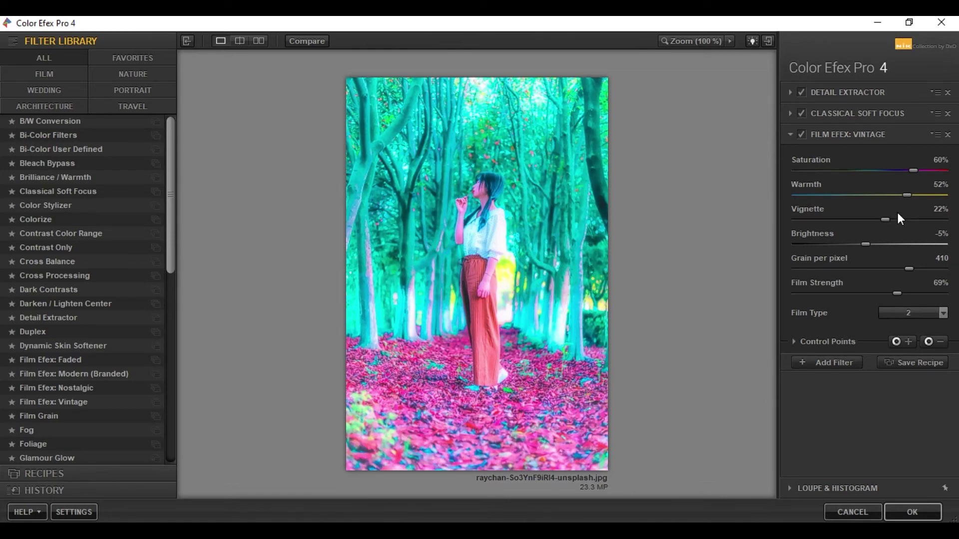
pyautogui.moveTo(912, 171); pyautogui.dragTo(848, 176)
pyautogui.moveTo(886, 220)
pyautogui.mouseDown()
pyautogui.moveTo(850, 219)
pyautogui.moveTo(874, 220)
pyautogui.mouseUp()
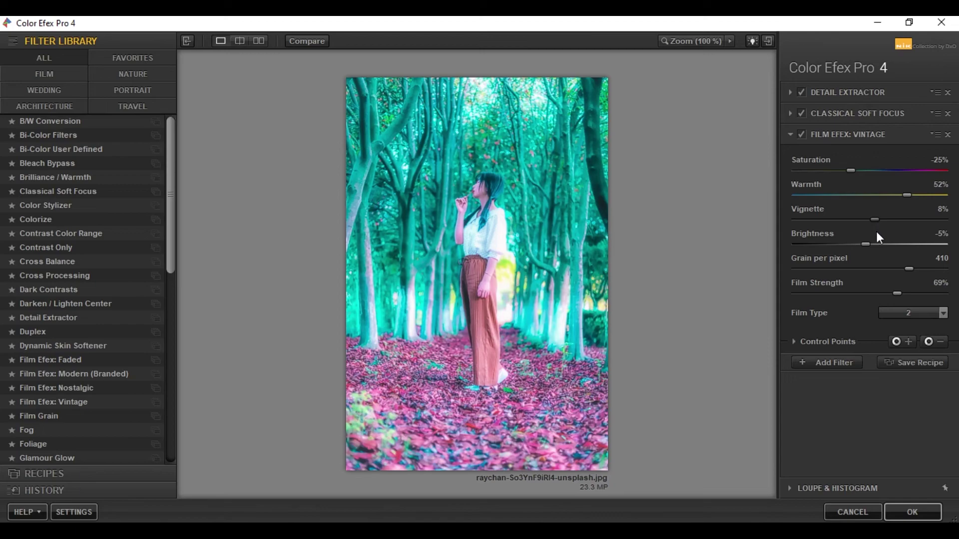
pyautogui.moveTo(862, 245); pyautogui.dragTo(868, 247)
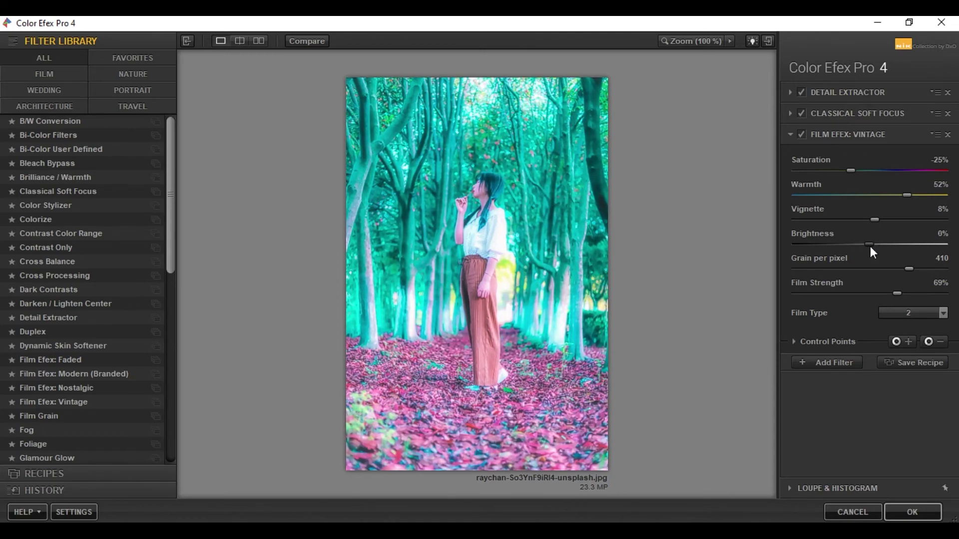
pyautogui.moveTo(870, 244); pyautogui.dragTo(873, 245)
pyautogui.click(908, 512)
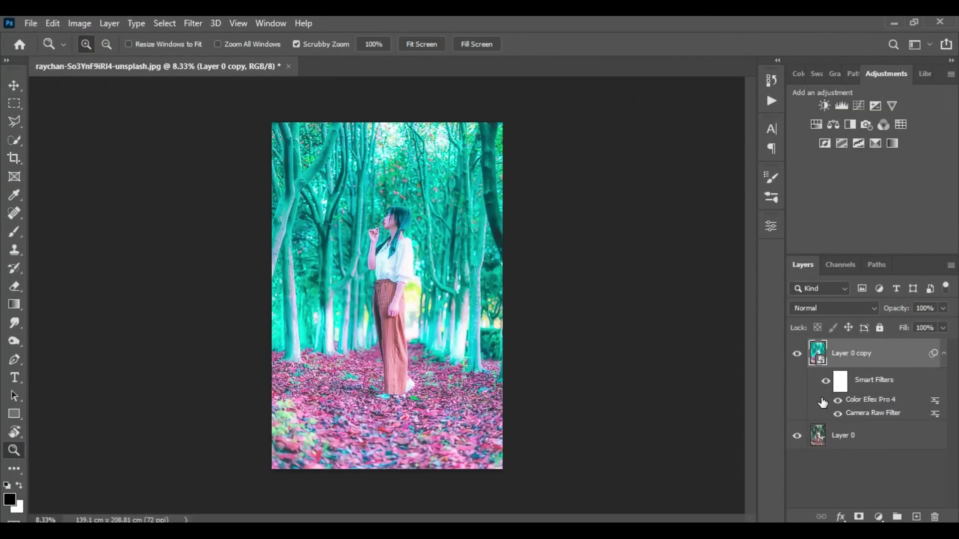
# Compare the forest portrait with and without the filtered Layer 0 copy, fitted to the window, leaving the layer visible
pyautogui.click(797, 354)
pyautogui.click(798, 354)
pyautogui.hotkey('ctrl', '0')
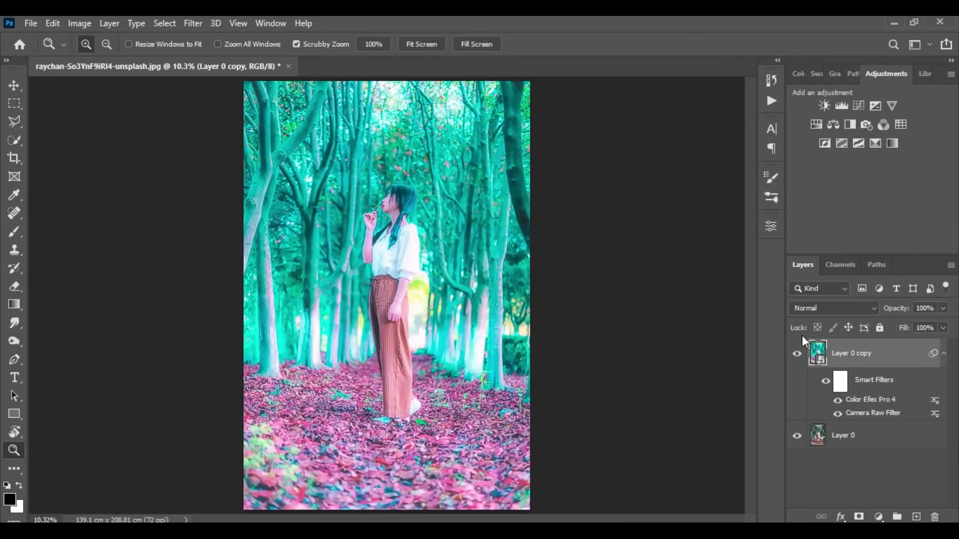
pyautogui.click(797, 354)
pyautogui.click(797, 354)
# Add a Brightness/Contrast adjustment layer above Layer 0 copy and lower its Brightness slightly
pyautogui.click(825, 106)
pyautogui.moveTo(651, 306)
pyautogui.mouseDown()
pyautogui.moveTo(639, 308)
pyautogui.moveTo(649, 310)
pyautogui.mouseUp()
pyautogui.click(733, 221)
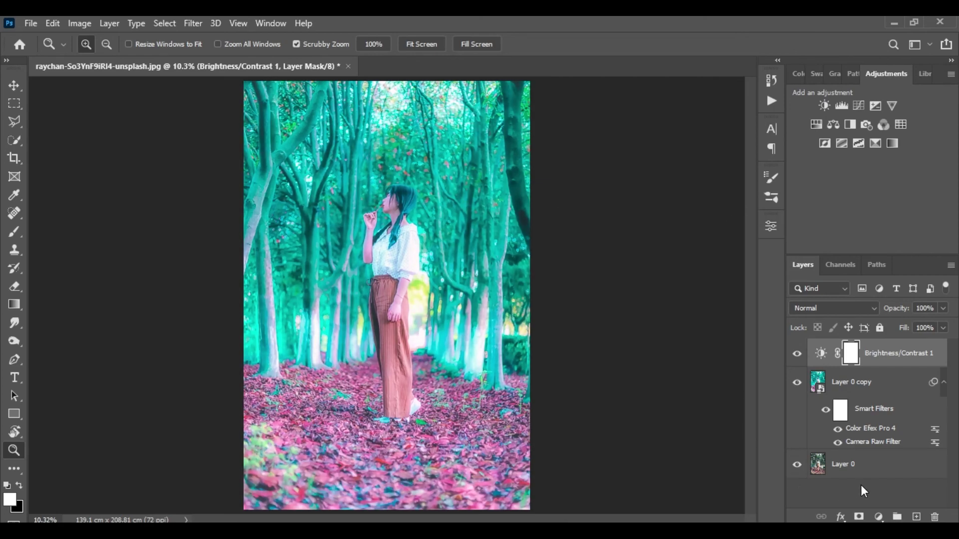